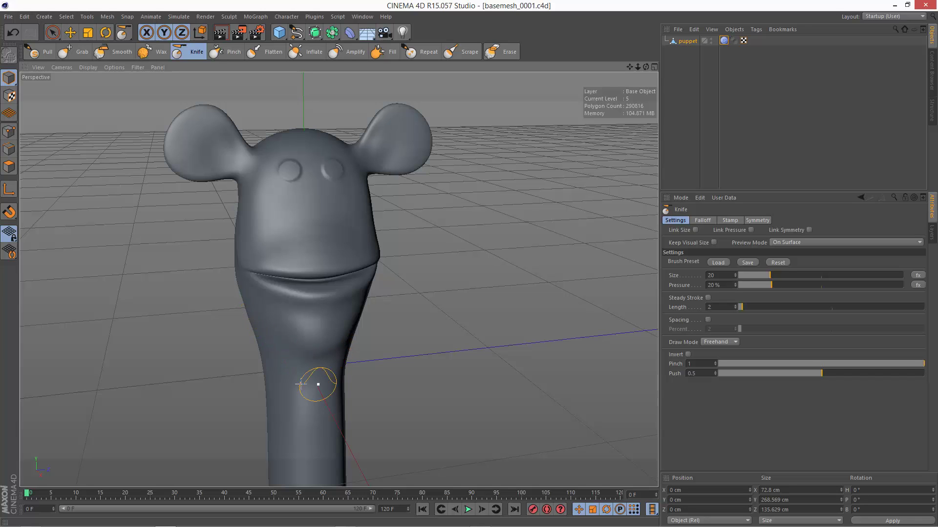
- Set the Knife brush to size 8.074 and pressure 8% for working on the puppet's throat
{"action": "mouse_move", "coordinate": [308, 372]}
{"action": "left_mouse_down", "text": "alt"}
{"action": "mouse_move", "coordinate": [329, 330]}
{"action": "mouse_move", "coordinate": [292, 358]}
{"action": "left_mouse_up", "text": "alt"}
{"action": "scroll", "coordinate": [292, 358], "scroll_direction": "up", "scroll_amount": 3}
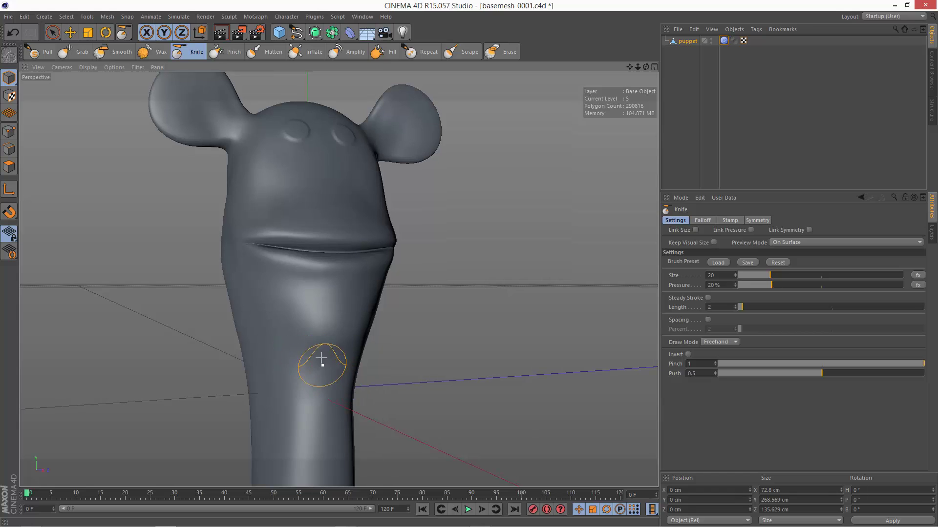
{"action": "scroll", "coordinate": [345, 376], "scroll_direction": "up", "scroll_amount": 4}
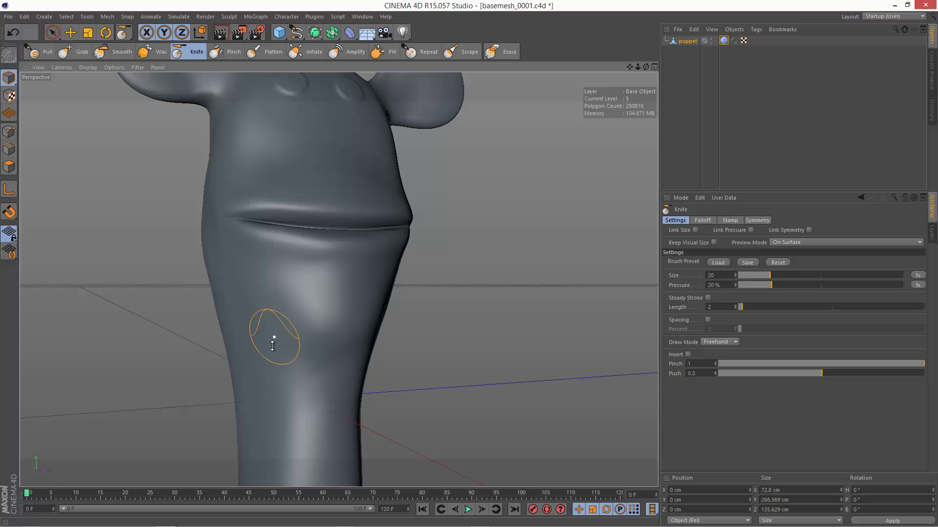
{"action": "middle_click_drag", "start_coordinate": [272, 346], "coordinate": [252, 347]}
{"action": "scroll", "coordinate": [261, 346], "scroll_direction": "up", "scroll_amount": 1}
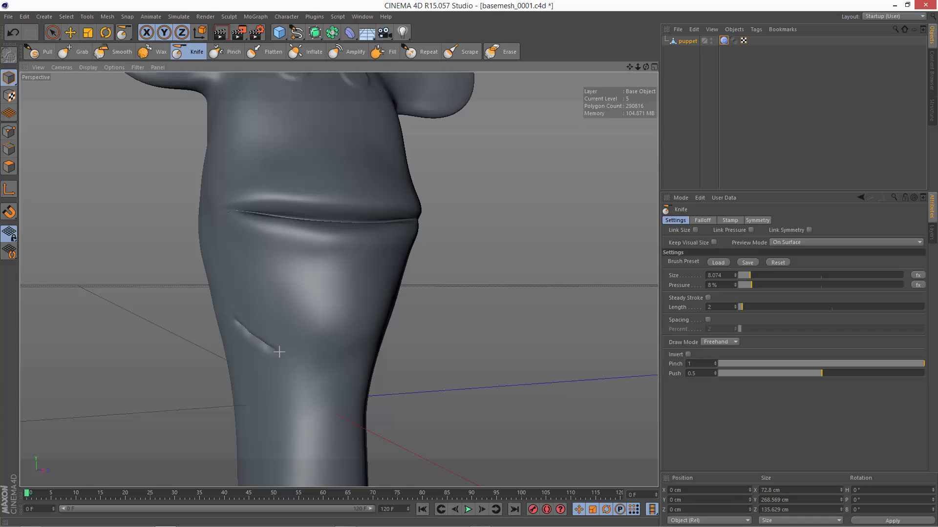
- Carve a curved crease across the puppet's throat below the mouth with the Knife brush
{"action": "left_click_drag", "start_coordinate": [278, 352], "coordinate": [324, 360]}
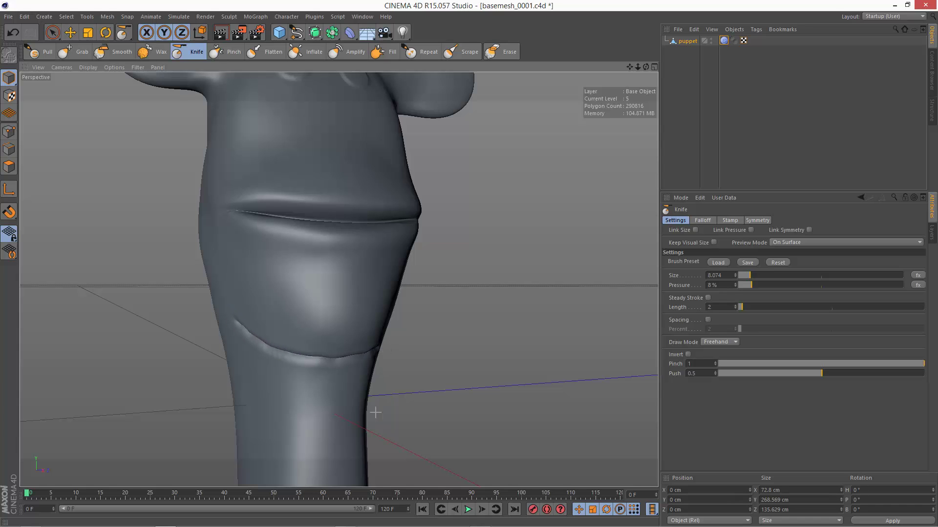
{"action": "left_click_drag", "start_coordinate": [355, 401], "coordinate": [347, 400], "text": "alt"}
{"action": "mouse_move", "coordinate": [279, 361]}
{"action": "left_mouse_down", "text": "alt"}
{"action": "mouse_move", "coordinate": [296, 373]}
{"action": "mouse_move", "coordinate": [287, 366]}
{"action": "left_mouse_up", "text": "alt"}
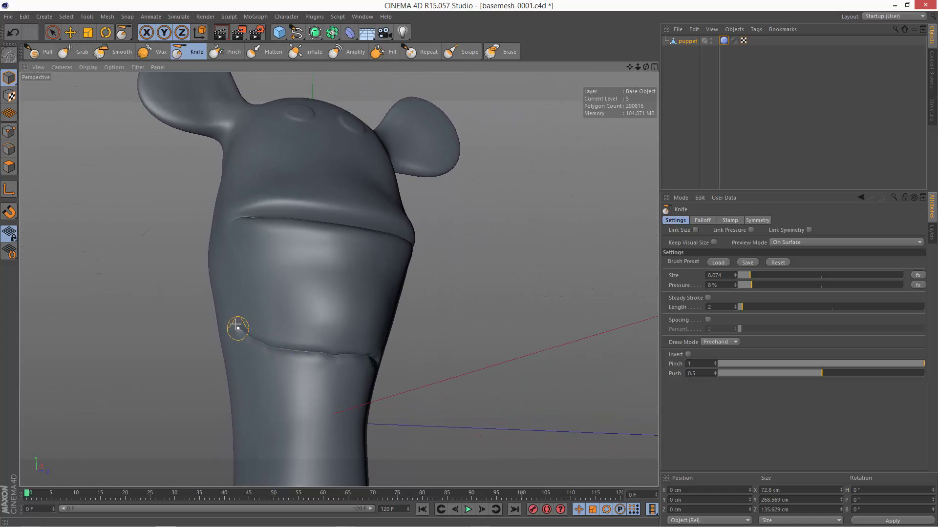
{"action": "left_click_drag", "start_coordinate": [376, 360], "coordinate": [252, 334]}
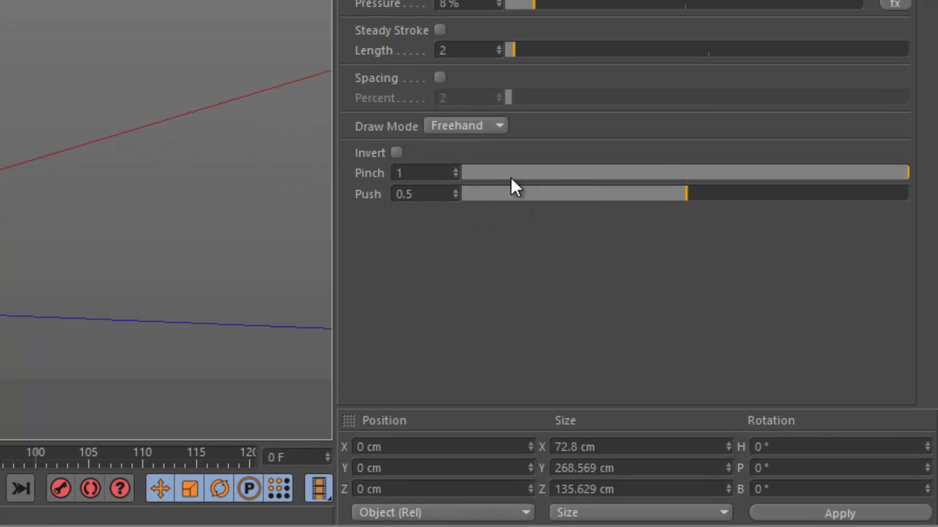
- Set the Knife brush's Pinch to 0.27 and carve a test crease across the throat
{"action": "left_click", "coordinate": [582, 174]}
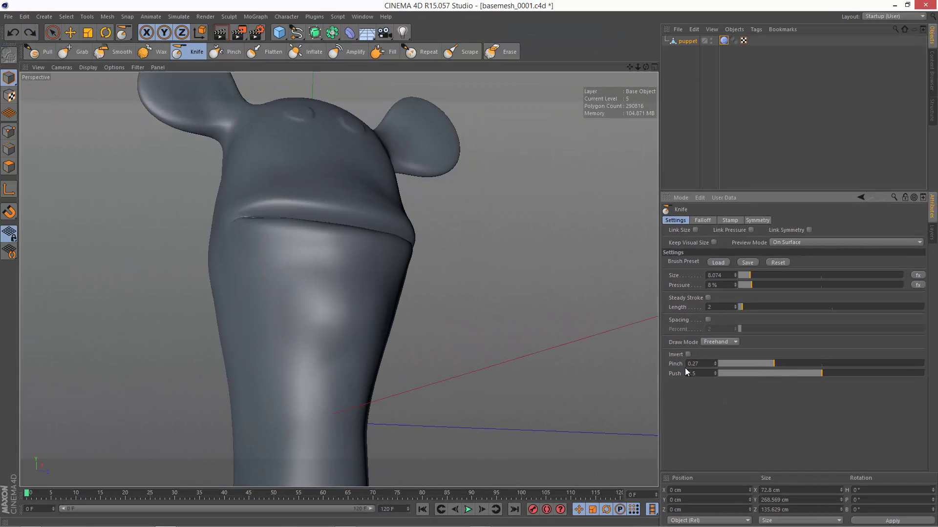
{"action": "left_click_drag", "start_coordinate": [232, 315], "coordinate": [249, 331]}
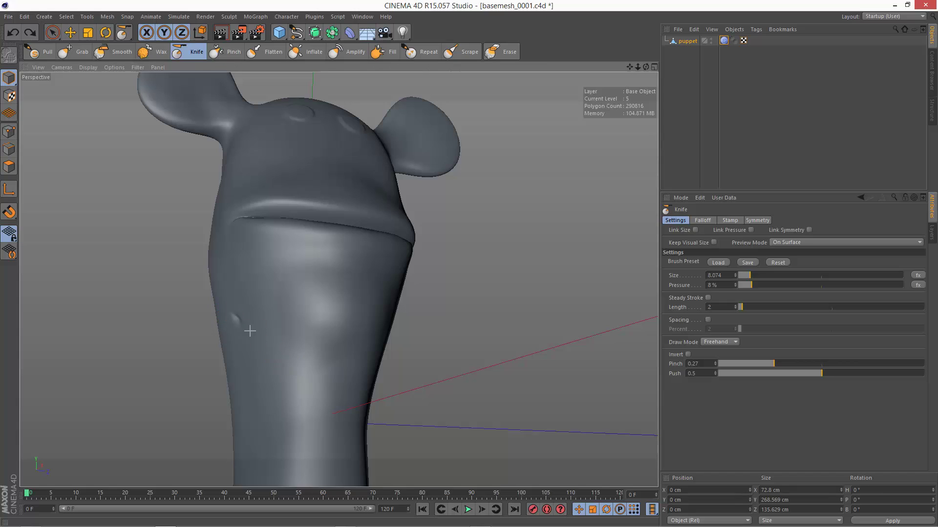
{"action": "mouse_move", "coordinate": [291, 354]}
{"action": "left_mouse_down"}
{"action": "mouse_move", "coordinate": [342, 362]}
{"action": "mouse_move", "coordinate": [382, 349]}
{"action": "left_mouse_up"}
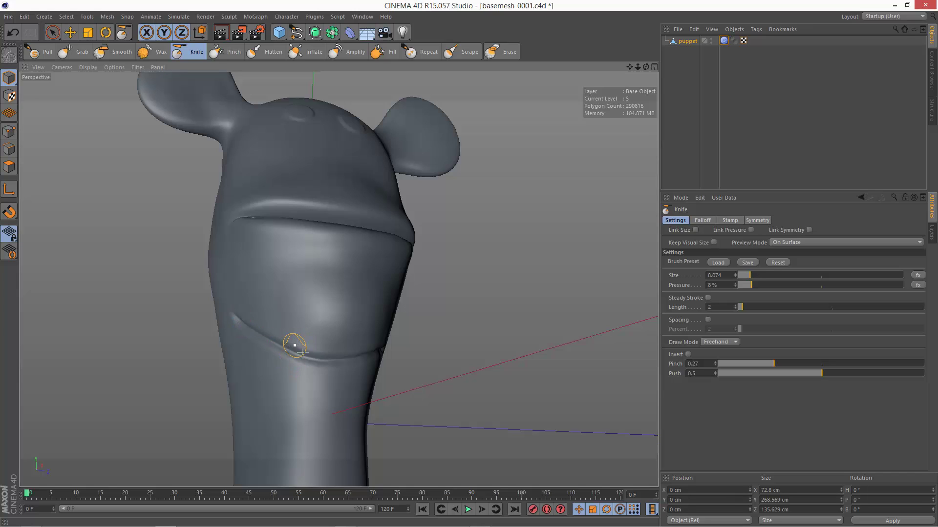
- Set the Knife brush's Pinch to 1, carve a comparison crease across the throat, and undo it
{"action": "left_click_drag", "start_coordinate": [746, 362], "coordinate": [925, 364]}
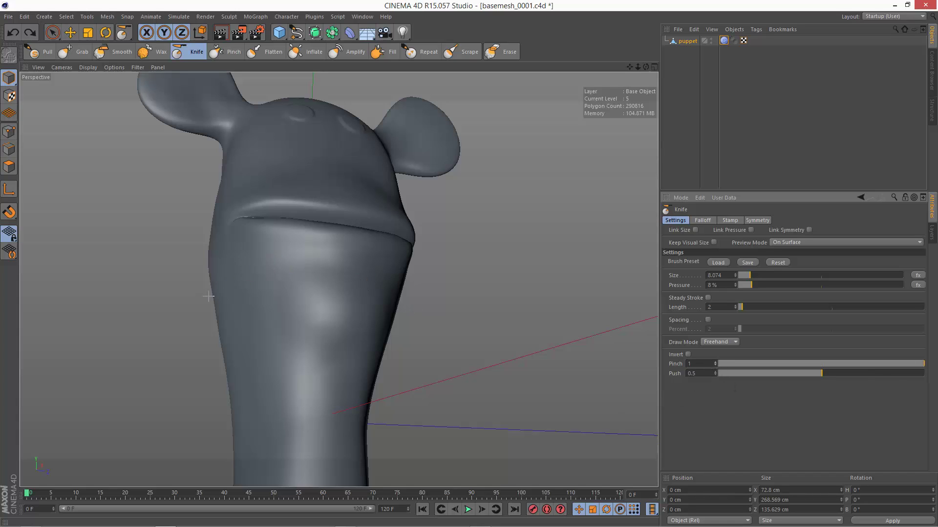
{"action": "left_click_drag", "start_coordinate": [288, 334], "coordinate": [369, 337]}
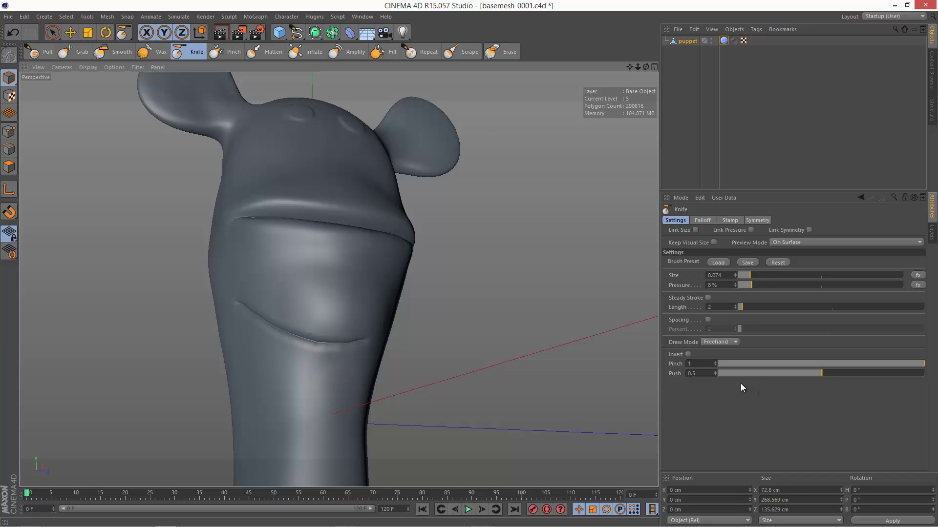
{"action": "key", "text": "ctrl+z"}
- Set the Knife brush's Pinch to 0.21, try a crease across the throat, and undo the stroke
{"action": "left_click", "coordinate": [758, 364]}
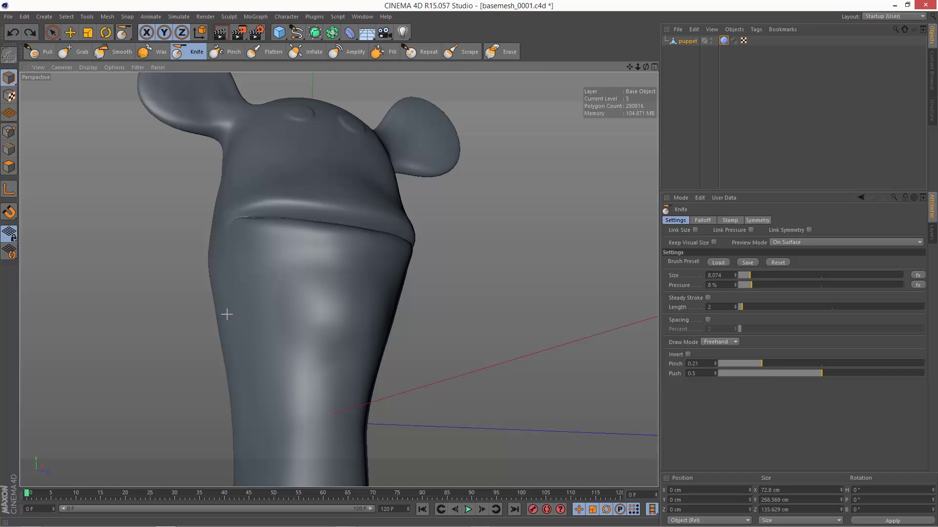
{"action": "mouse_move", "coordinate": [275, 346]}
{"action": "left_mouse_down"}
{"action": "mouse_move", "coordinate": [339, 359]}
{"action": "mouse_move", "coordinate": [385, 353]}
{"action": "mouse_move", "coordinate": [357, 386]}
{"action": "mouse_move", "coordinate": [360, 408]}
{"action": "mouse_move", "coordinate": [345, 408]}
{"action": "left_mouse_up"}
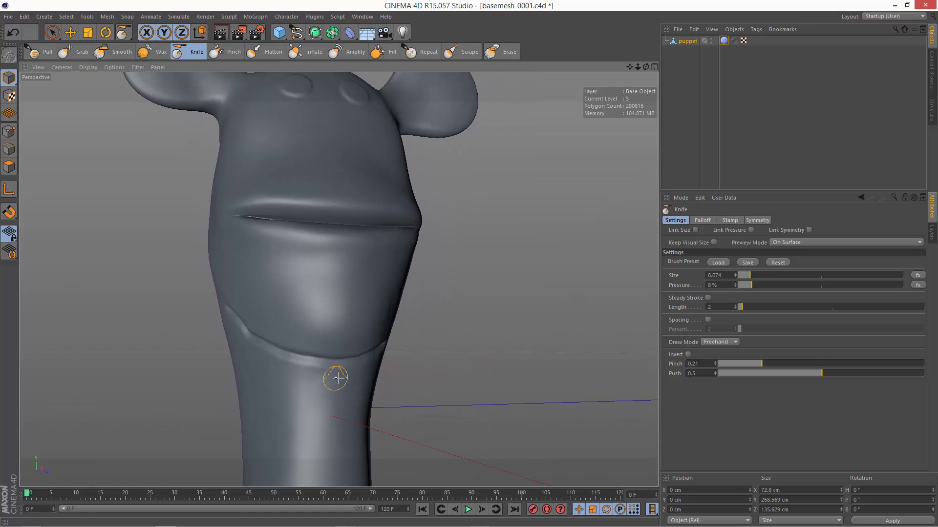
{"action": "key", "text": "ctrl+z"}
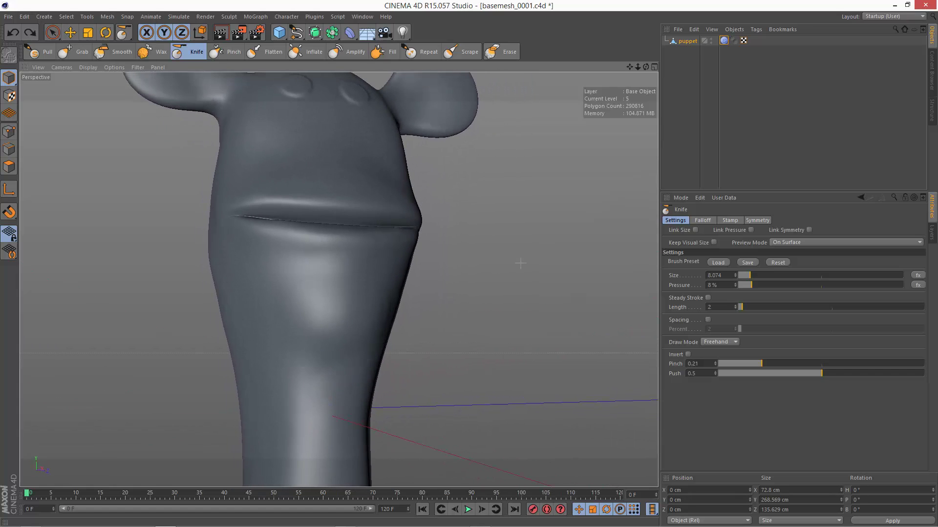
- Link symmetry between the sculpting brushes and enable only the local Z (XY) symmetry
{"action": "left_click", "coordinate": [808, 230]}
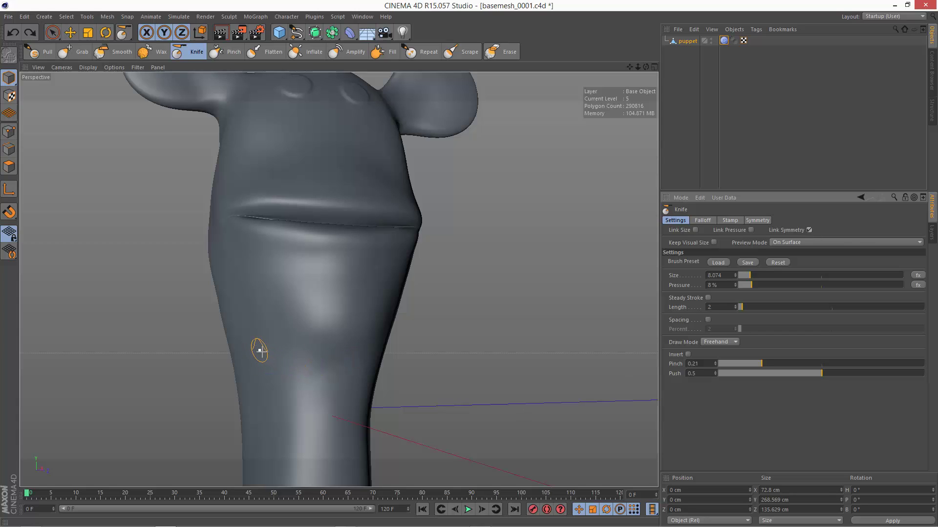
{"action": "left_click", "coordinate": [757, 221]}
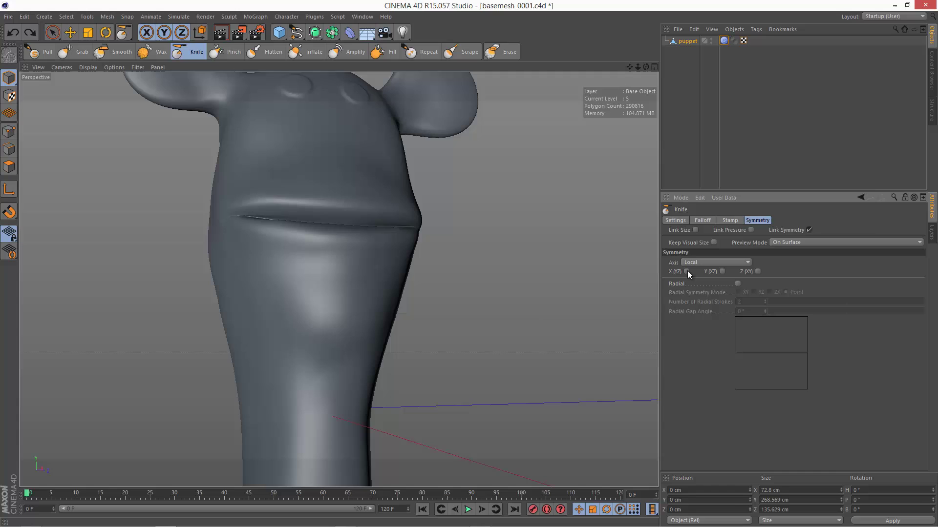
{"action": "left_click", "coordinate": [722, 272]}
{"action": "left_click", "coordinate": [758, 272]}
- Carve three symmetrical curved creases, one below the other, across the throat beneath the jaw
{"action": "mouse_move", "coordinate": [237, 325]}
{"action": "left_mouse_down"}
{"action": "mouse_move", "coordinate": [306, 351]}
{"action": "mouse_move", "coordinate": [345, 352]}
{"action": "left_mouse_up"}
{"action": "mouse_move", "coordinate": [343, 420]}
{"action": "left_mouse_down", "text": "alt"}
{"action": "mouse_move", "coordinate": [324, 371]}
{"action": "mouse_move", "coordinate": [385, 423]}
{"action": "mouse_move", "coordinate": [349, 425]}
{"action": "left_mouse_up", "text": "alt"}
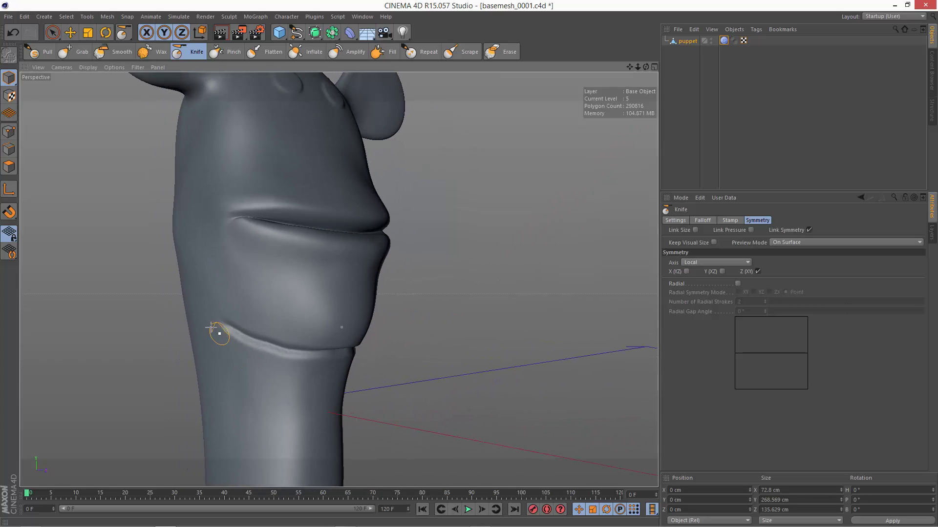
{"action": "mouse_move", "coordinate": [197, 319]}
{"action": "left_mouse_down"}
{"action": "mouse_move", "coordinate": [262, 372]}
{"action": "mouse_move", "coordinate": [318, 386]}
{"action": "left_mouse_up"}
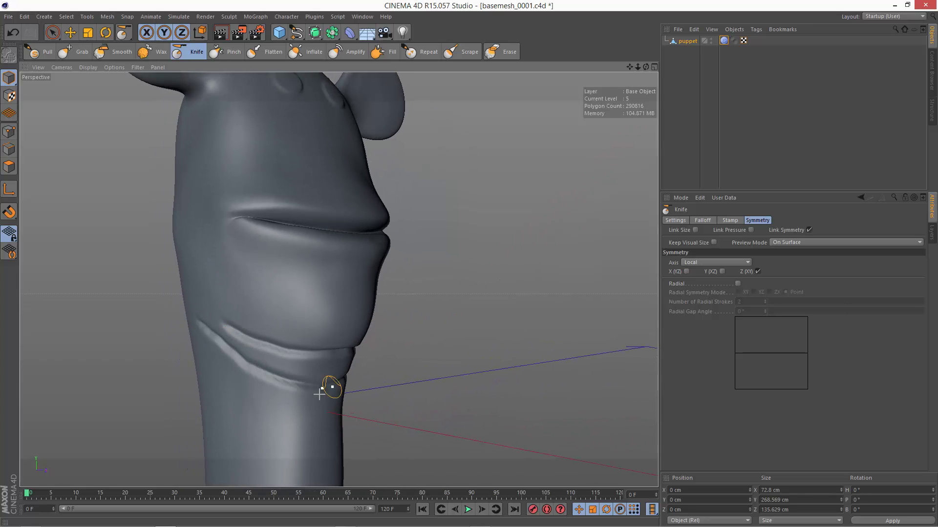
{"action": "mouse_move", "coordinate": [265, 438]}
{"action": "left_mouse_down", "text": "alt"}
{"action": "mouse_move", "coordinate": [278, 438]}
{"action": "mouse_move", "coordinate": [252, 406]}
{"action": "mouse_move", "coordinate": [288, 404]}
{"action": "mouse_move", "coordinate": [329, 419]}
{"action": "mouse_move", "coordinate": [329, 446]}
{"action": "mouse_move", "coordinate": [320, 445]}
{"action": "left_mouse_up", "text": "alt"}
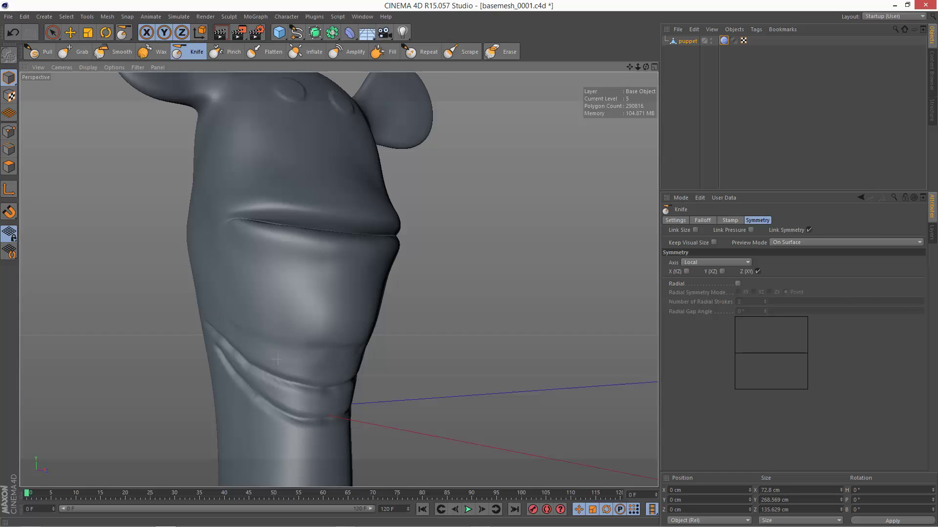
{"action": "key", "text": "ctrl+z"}
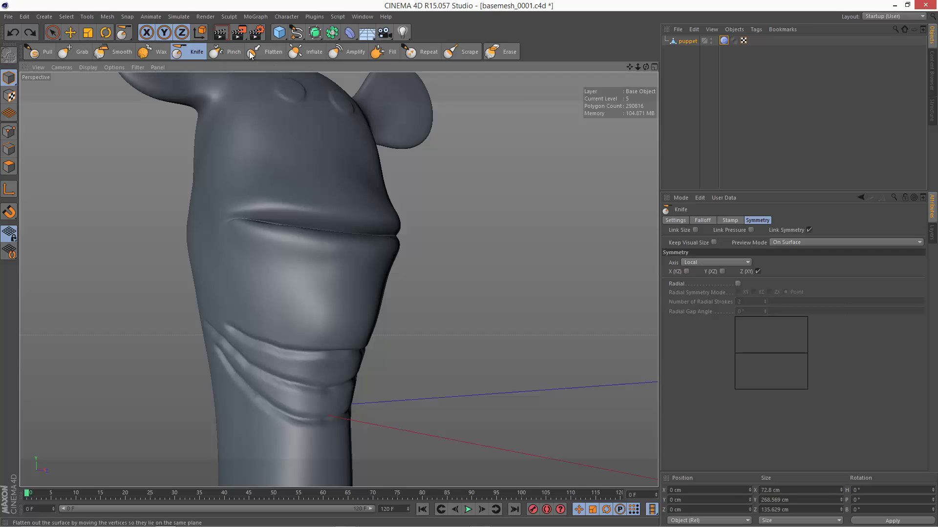
- Tighten the throat creases with a smaller Pinch brush, following the top crease under the jaw
{"action": "left_click", "coordinate": [230, 52]}
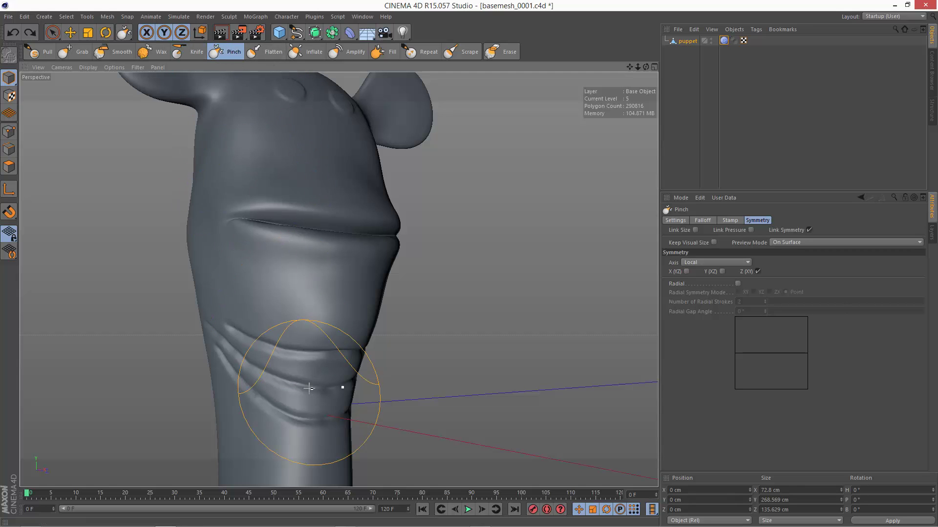
{"action": "scroll", "coordinate": [288, 343], "scroll_direction": "down", "scroll_amount": 1}
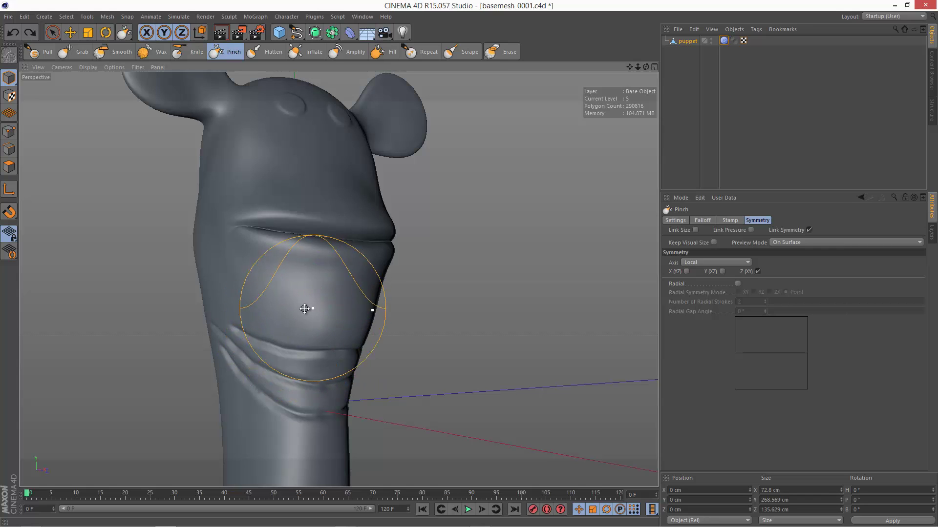
{"action": "middle_click_drag", "start_coordinate": [304, 308], "coordinate": [270, 310]}
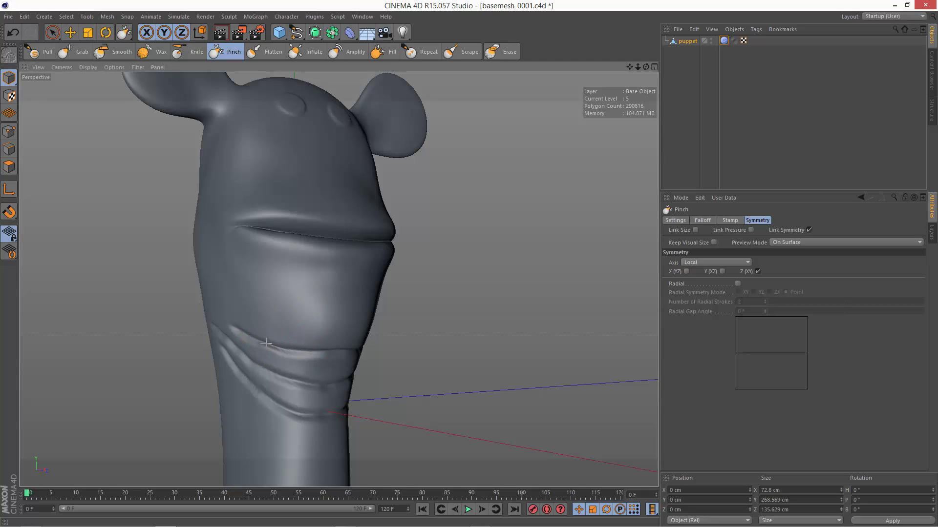
{"action": "left_click_drag", "start_coordinate": [265, 343], "coordinate": [276, 347]}
{"action": "left_click_drag", "start_coordinate": [311, 375], "coordinate": [299, 358], "text": "alt"}
{"action": "right_click_drag", "start_coordinate": [305, 362], "coordinate": [356, 372], "text": "alt"}
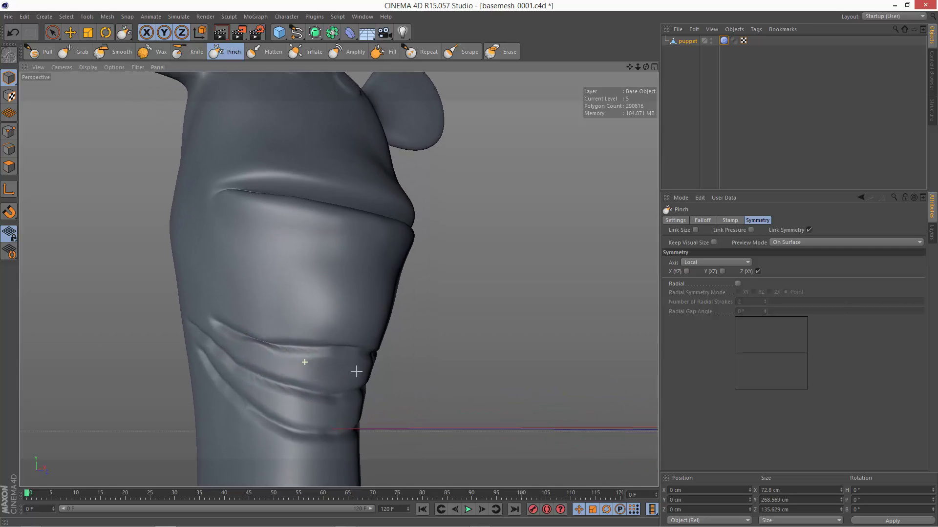
{"action": "left_click_drag", "start_coordinate": [356, 372], "coordinate": [376, 355], "text": "alt"}
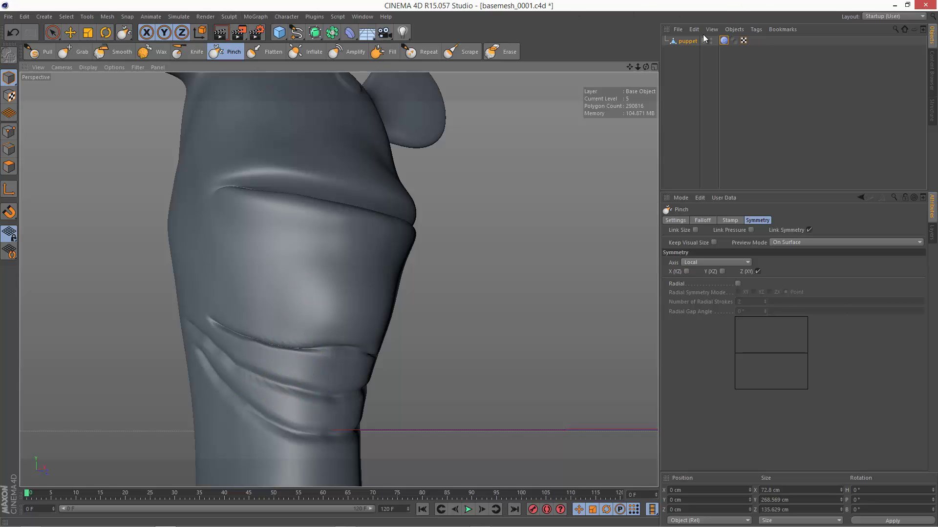
- Subdivide the puppet's sculpt mesh to level 6
{"action": "double_click", "coordinate": [724, 40]}
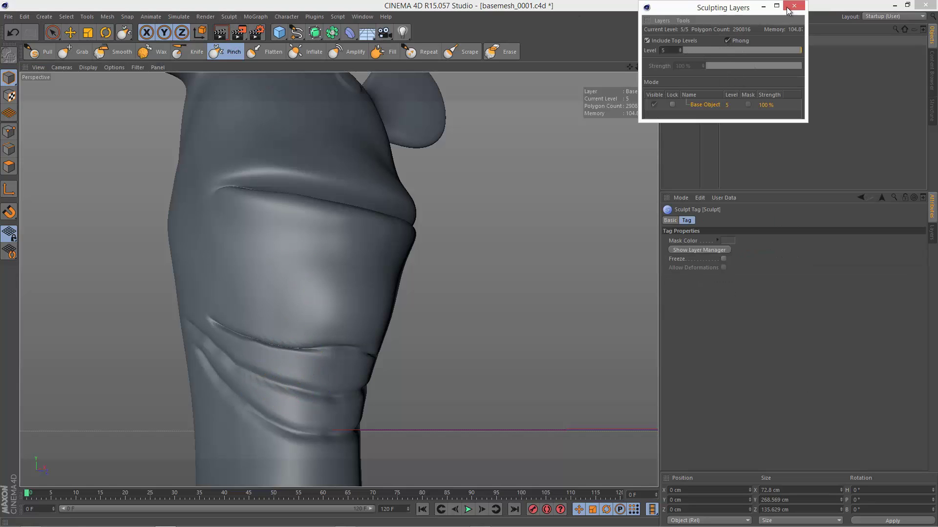
{"action": "left_click", "coordinate": [793, 6]}
{"action": "left_click", "coordinate": [230, 16]}
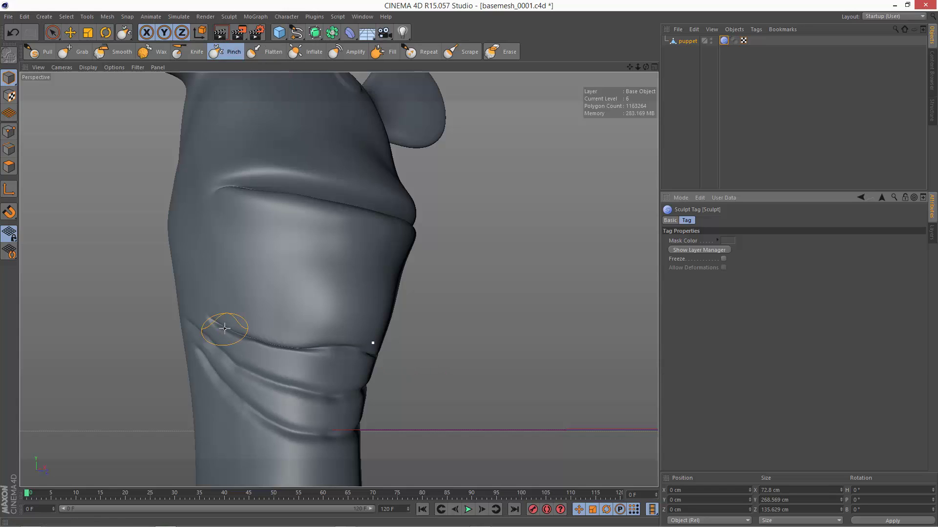
- Rework the throat creases with the Pinch brush and smooth the lower ones into the neck
{"action": "mouse_move", "coordinate": [206, 314]}
{"action": "left_mouse_down"}
{"action": "mouse_move", "coordinate": [275, 346]}
{"action": "mouse_move", "coordinate": [339, 350]}
{"action": "left_mouse_up"}
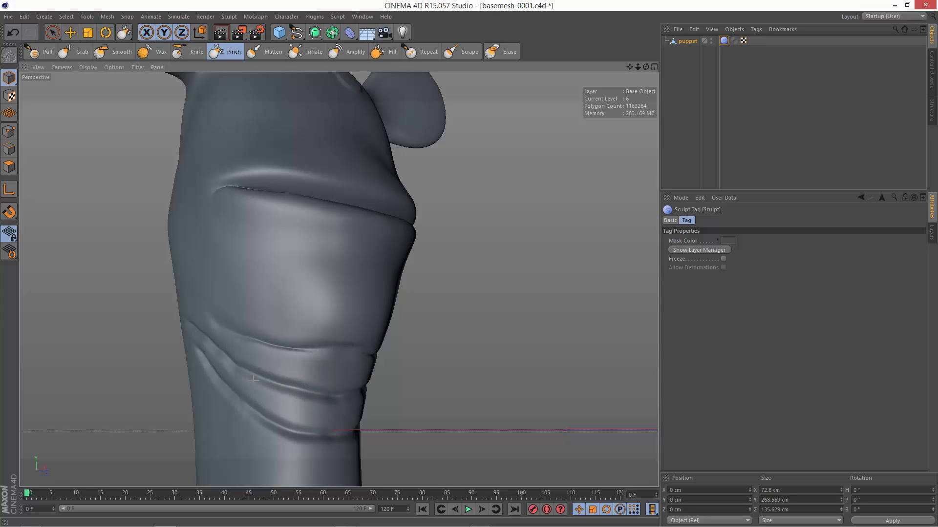
{"action": "left_click_drag", "start_coordinate": [311, 393], "coordinate": [193, 330]}
{"action": "mouse_move", "coordinate": [227, 405]}
{"action": "left_mouse_down", "text": "shift"}
{"action": "mouse_move", "coordinate": [312, 440]}
{"action": "mouse_move", "coordinate": [237, 396]}
{"action": "left_mouse_up", "text": "shift"}
{"action": "left_click_drag", "start_coordinate": [317, 400], "coordinate": [345, 396], "text": "shift"}
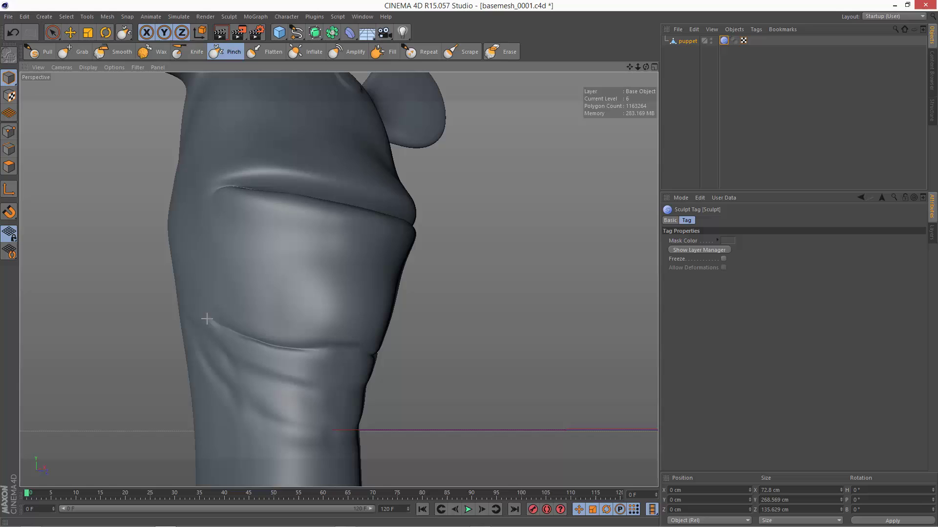
- Pinch the top throat crease into a sharp fold and retrace the softened creases below it
{"action": "mouse_move", "coordinate": [207, 319]}
{"action": "left_mouse_down"}
{"action": "mouse_move", "coordinate": [283, 354]}
{"action": "mouse_move", "coordinate": [349, 351]}
{"action": "left_mouse_up"}
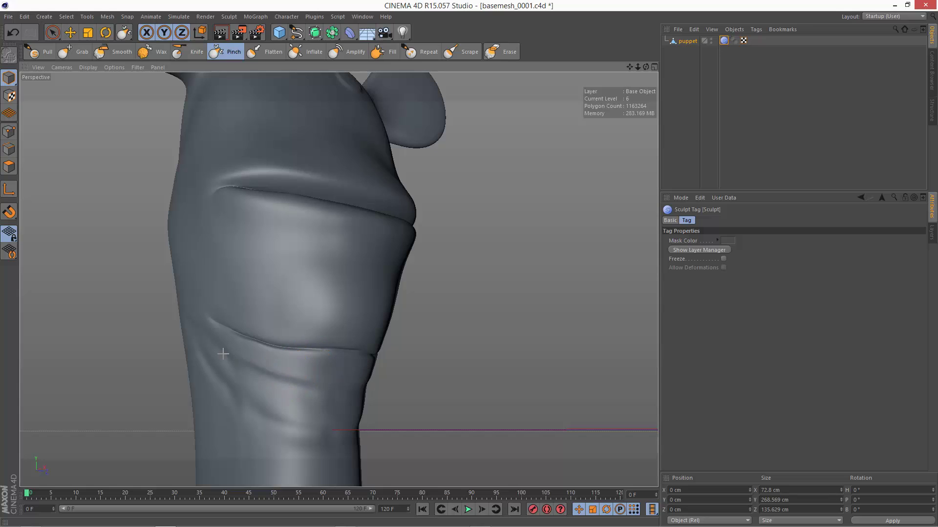
{"action": "left_click_drag", "start_coordinate": [251, 368], "coordinate": [320, 386]}
{"action": "left_click_drag", "start_coordinate": [211, 365], "coordinate": [214, 372]}
- Examine the sculpted throat folds from the side and from the front of the puppet
{"action": "mouse_move", "coordinate": [319, 446]}
{"action": "left_mouse_down", "text": "alt"}
{"action": "mouse_move", "coordinate": [237, 399]}
{"action": "mouse_move", "coordinate": [452, 453]}
{"action": "mouse_move", "coordinate": [512, 444]}
{"action": "mouse_move", "coordinate": [500, 433]}
{"action": "left_mouse_up", "text": "alt"}
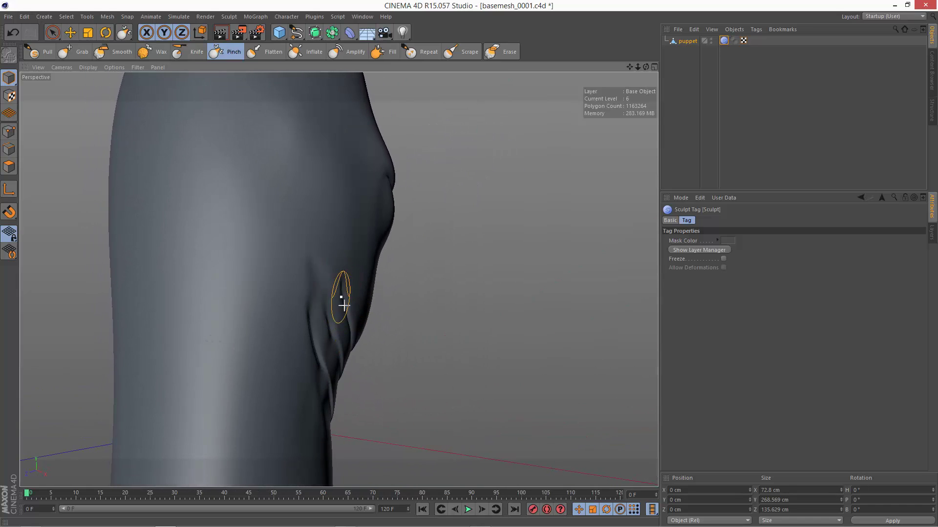
{"action": "left_click_drag", "start_coordinate": [316, 430], "coordinate": [244, 429], "text": "alt"}
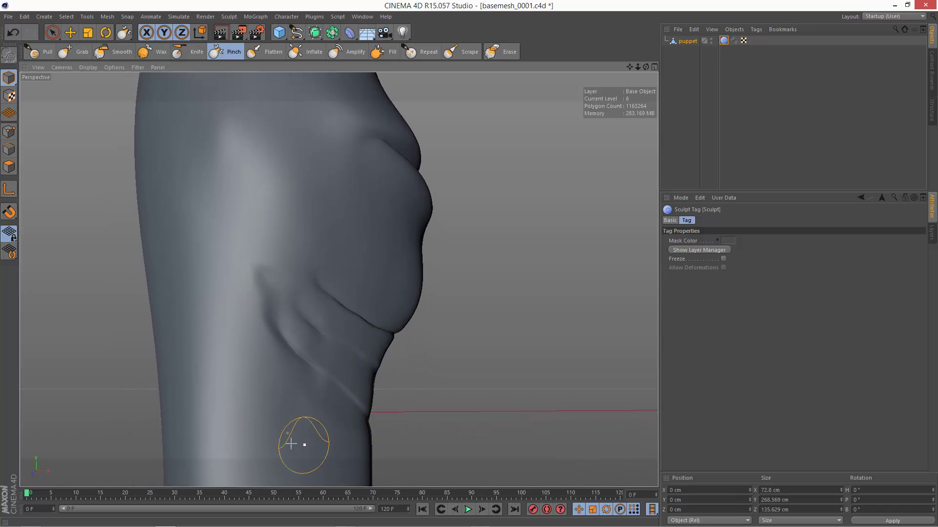
{"action": "mouse_move", "coordinate": [333, 435]}
{"action": "left_mouse_down", "text": "alt"}
{"action": "mouse_move", "coordinate": [219, 433]}
{"action": "mouse_move", "coordinate": [227, 442]}
{"action": "left_mouse_up", "text": "alt"}
{"action": "scroll", "coordinate": [400, 413], "scroll_direction": "down", "scroll_amount": 6}
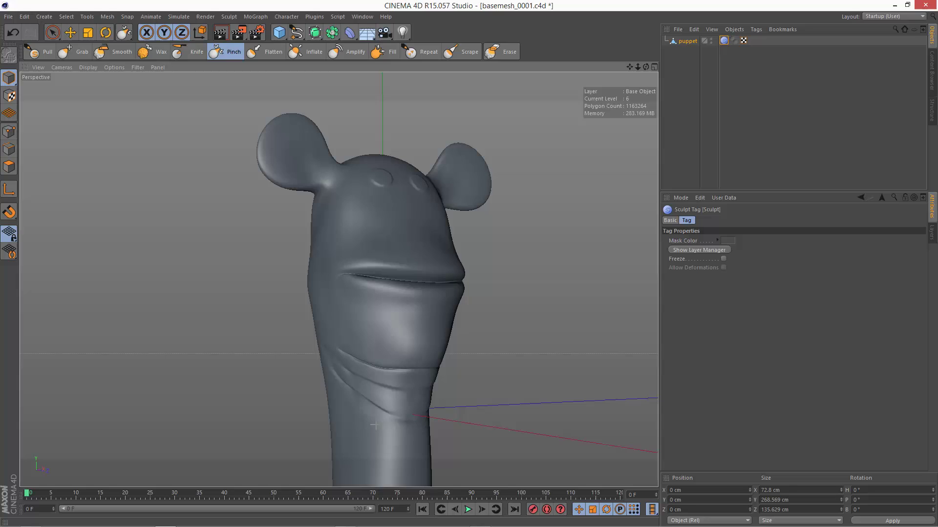
{"action": "mouse_move", "coordinate": [370, 423]}
{"action": "left_mouse_down", "text": "alt"}
{"action": "mouse_move", "coordinate": [219, 422]}
{"action": "mouse_move", "coordinate": [446, 427]}
{"action": "mouse_move", "coordinate": [344, 428]}
{"action": "left_mouse_up", "text": "alt"}
{"action": "right_click_drag", "start_coordinate": [344, 428], "coordinate": [430, 425], "text": "alt"}
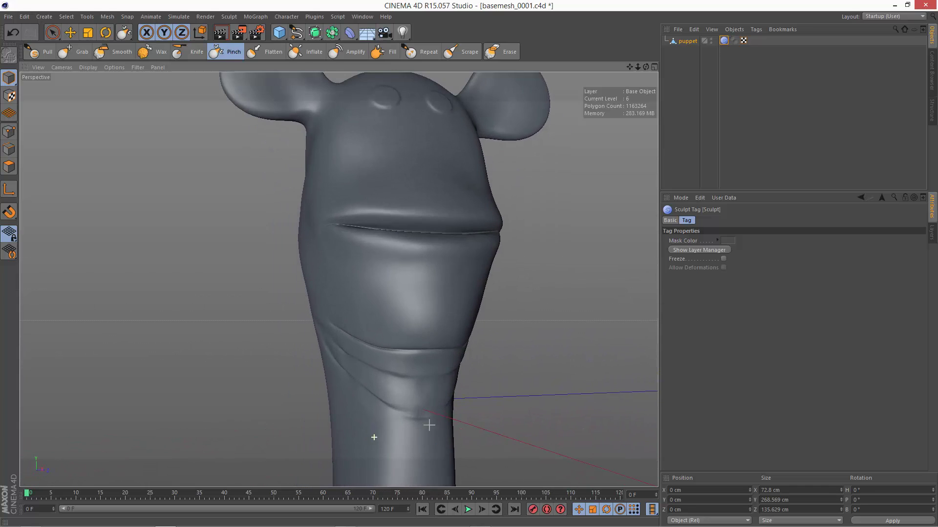
- Try freehand Knife strokes across the throat and lower jaw at brush size 5.298, undoing each one
{"action": "left_click", "coordinate": [189, 52]}
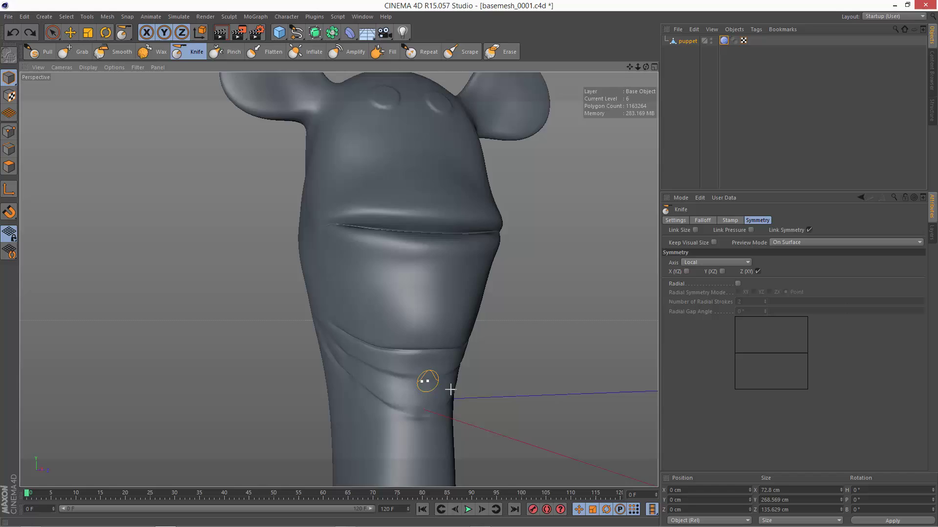
{"action": "scroll", "coordinate": [424, 383], "scroll_direction": "up", "scroll_amount": 2}
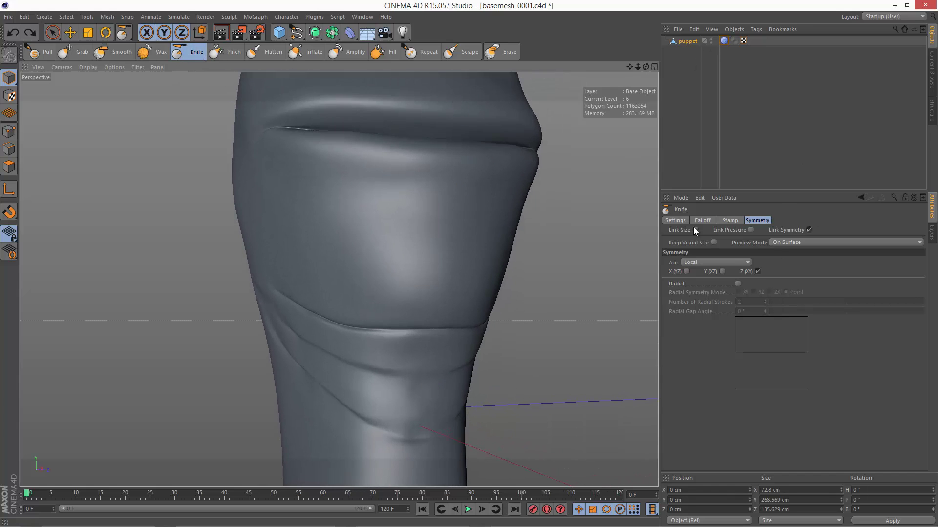
{"action": "left_click", "coordinate": [676, 220]}
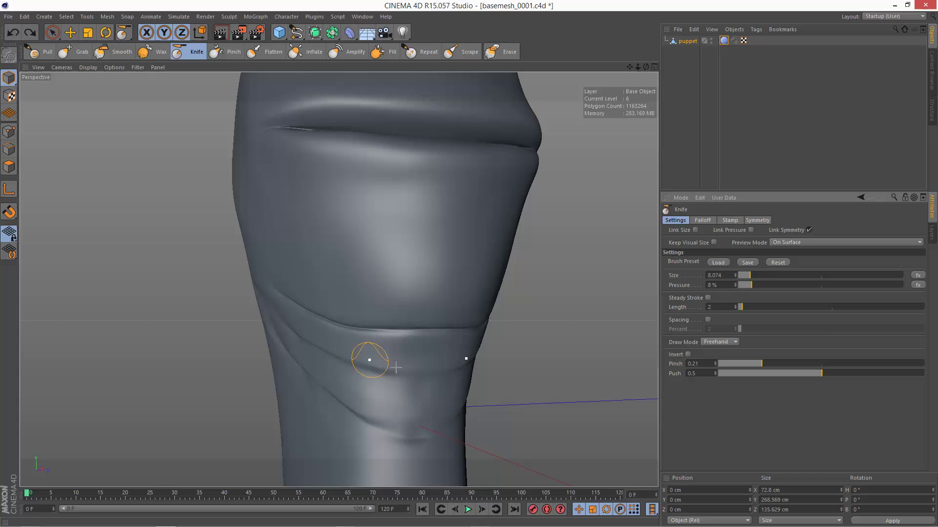
{"action": "middle_click_drag", "start_coordinate": [425, 370], "coordinate": [417, 371]}
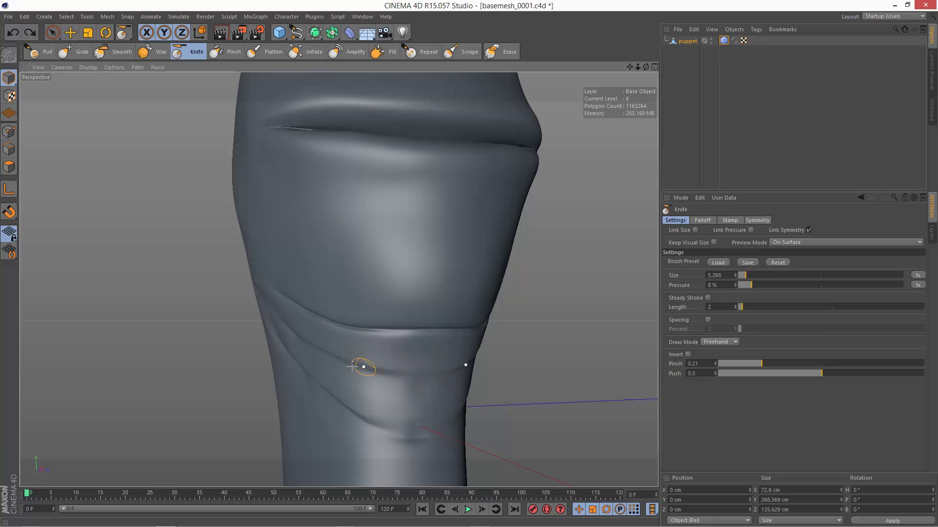
{"action": "mouse_move", "coordinate": [353, 366]}
{"action": "left_mouse_down"}
{"action": "mouse_move", "coordinate": [403, 378]}
{"action": "mouse_move", "coordinate": [306, 348]}
{"action": "left_mouse_up"}
{"action": "key", "text": "ctrl+z"}
{"action": "left_click_drag", "start_coordinate": [266, 217], "coordinate": [442, 270]}
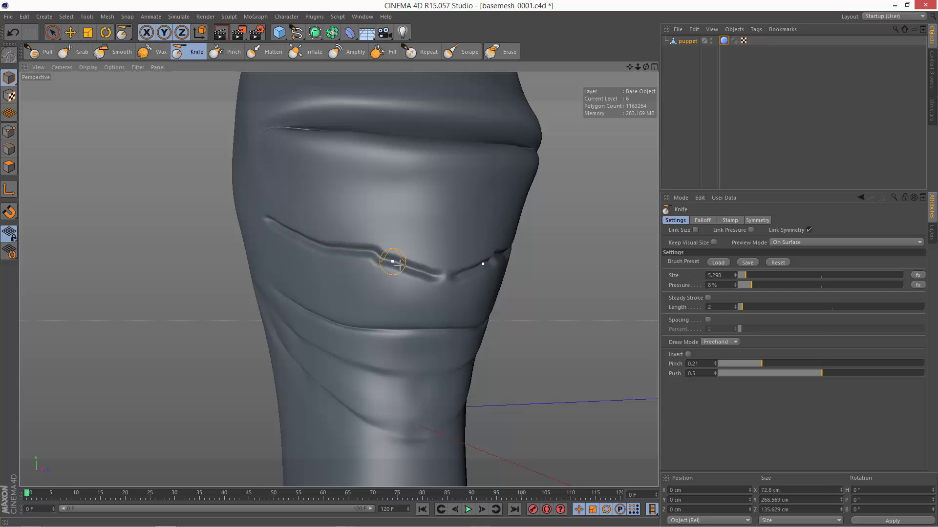
{"action": "key", "text": "ctrl+z"}
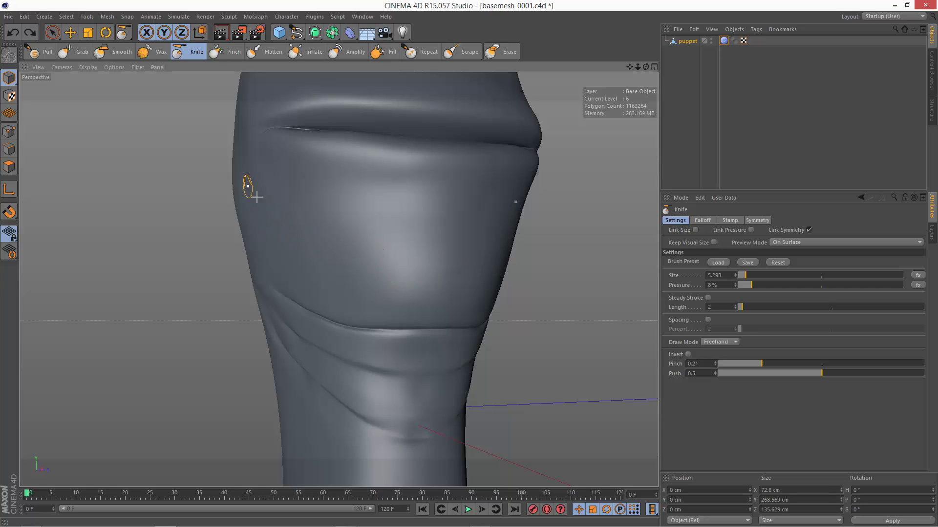
{"action": "mouse_move", "coordinate": [249, 186]}
{"action": "left_mouse_down"}
{"action": "mouse_move", "coordinate": [297, 223]}
{"action": "mouse_move", "coordinate": [409, 280]}
{"action": "left_mouse_up"}
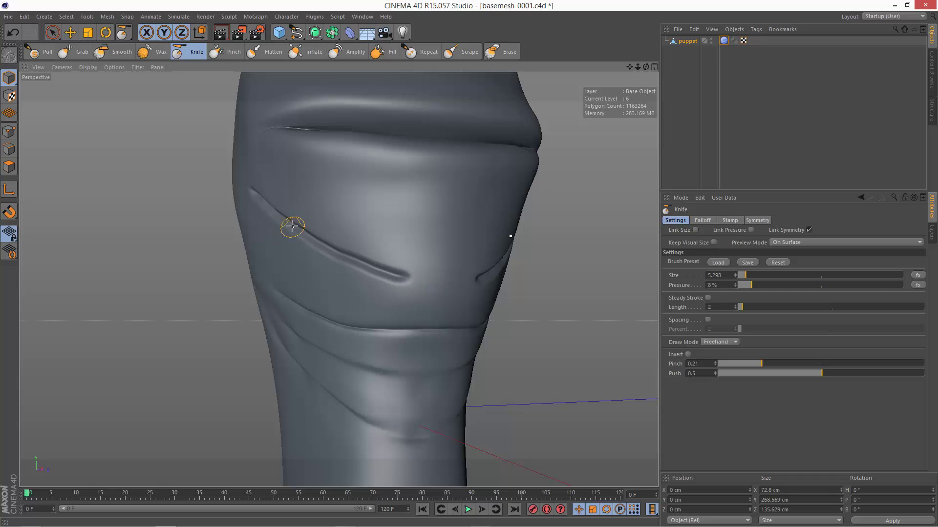
{"action": "key", "text": "ctrl+z"}
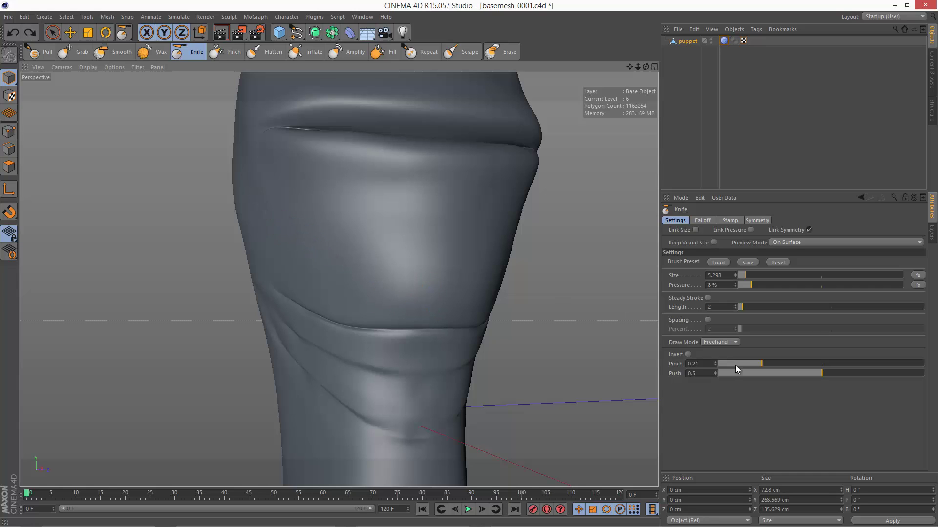
- Try a finer Knife stroke across the lower jaw at brush size 2 and undo it
{"action": "left_click_drag", "start_coordinate": [742, 276], "coordinate": [739, 276]}
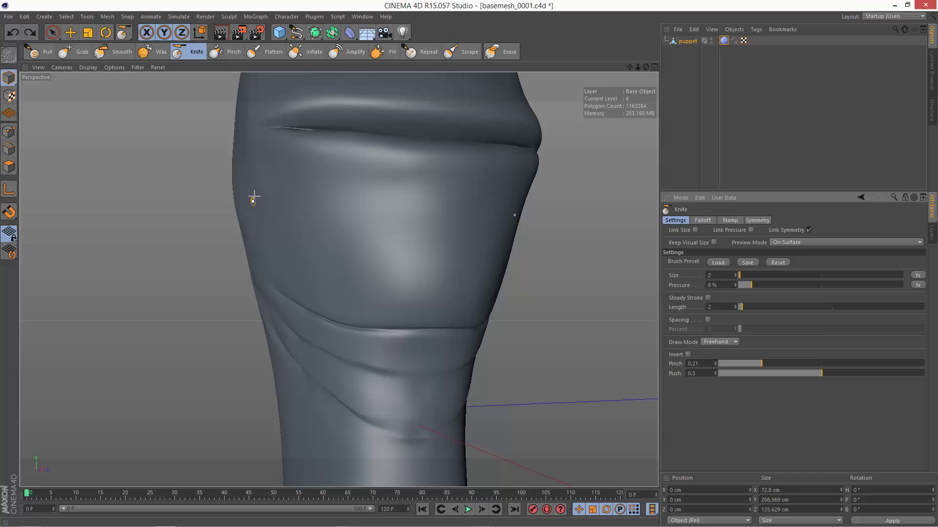
{"action": "mouse_move", "coordinate": [259, 198]}
{"action": "left_mouse_down"}
{"action": "mouse_move", "coordinate": [325, 243]}
{"action": "mouse_move", "coordinate": [415, 267]}
{"action": "left_mouse_up"}
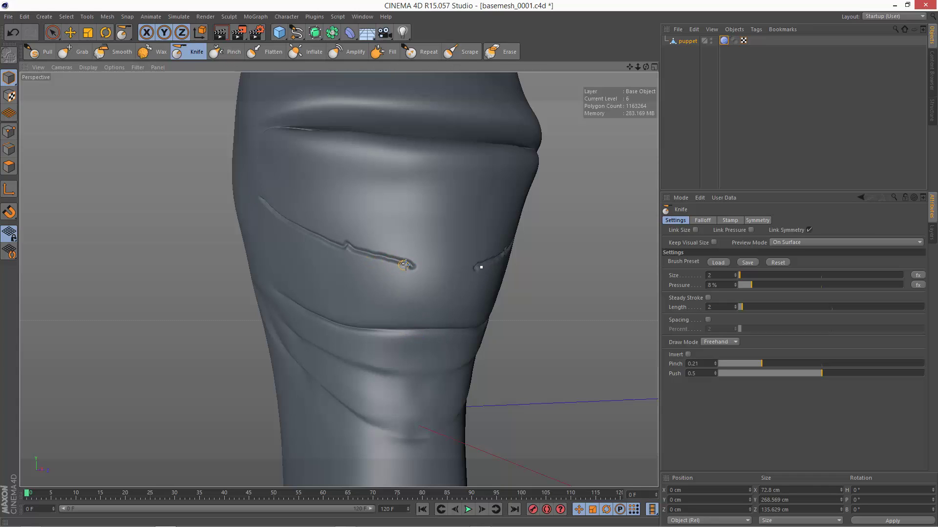
{"action": "key", "text": "ctrl+z"}
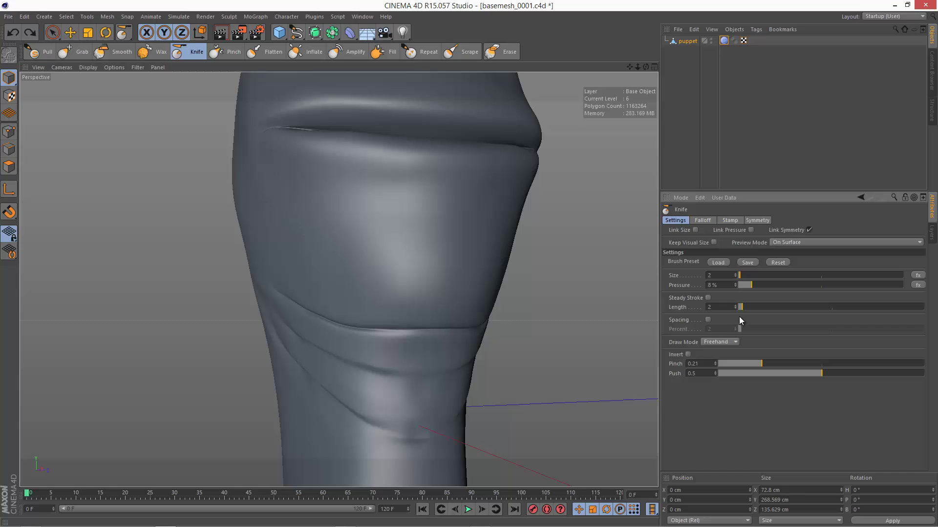
- Enable Steady Stroke for the Knife brush and cut test lines across the lower jaw at lengths of 36 and 100
{"action": "left_click", "coordinate": [708, 298]}
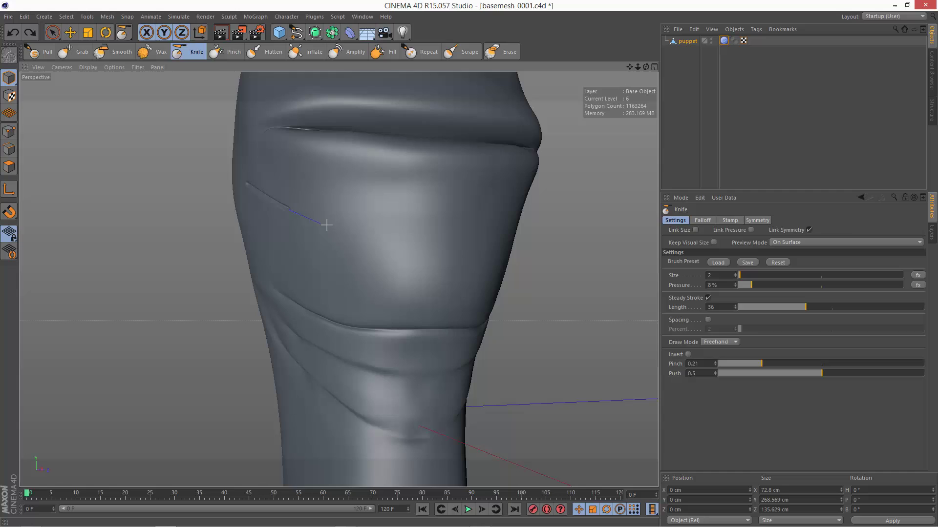
{"action": "mouse_move", "coordinate": [352, 225]}
{"action": "left_mouse_down"}
{"action": "mouse_move", "coordinate": [408, 209]}
{"action": "mouse_move", "coordinate": [439, 257]}
{"action": "mouse_move", "coordinate": [480, 253]}
{"action": "left_mouse_up"}
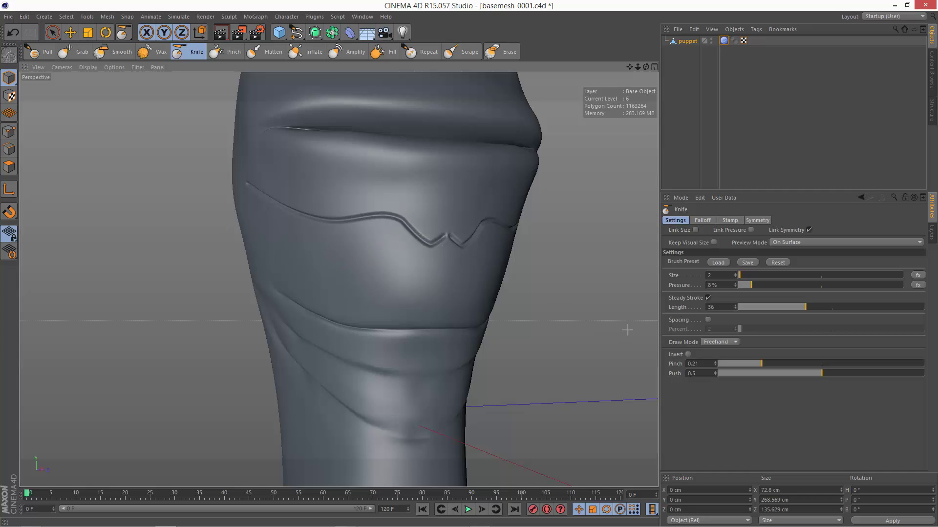
{"action": "left_click_drag", "start_coordinate": [825, 309], "coordinate": [928, 309]}
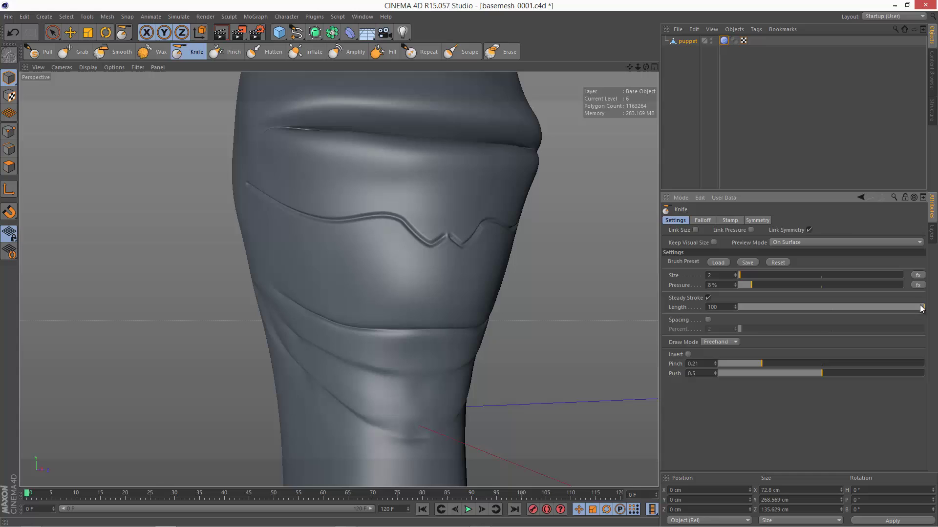
{"action": "left_click_drag", "start_coordinate": [245, 210], "coordinate": [287, 240]}
{"action": "mouse_move", "coordinate": [333, 262]}
{"action": "left_mouse_down"}
{"action": "mouse_move", "coordinate": [450, 266]}
{"action": "mouse_move", "coordinate": [569, 303]}
{"action": "left_mouse_up"}
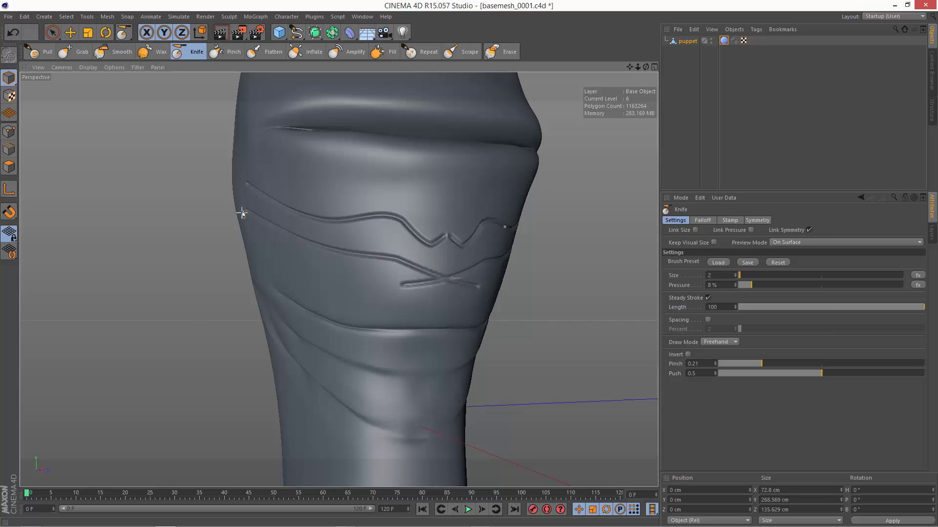
{"action": "mouse_move", "coordinate": [364, 266]}
{"action": "left_mouse_down"}
{"action": "mouse_move", "coordinate": [406, 301]}
{"action": "mouse_move", "coordinate": [423, 297]}
{"action": "left_mouse_up"}
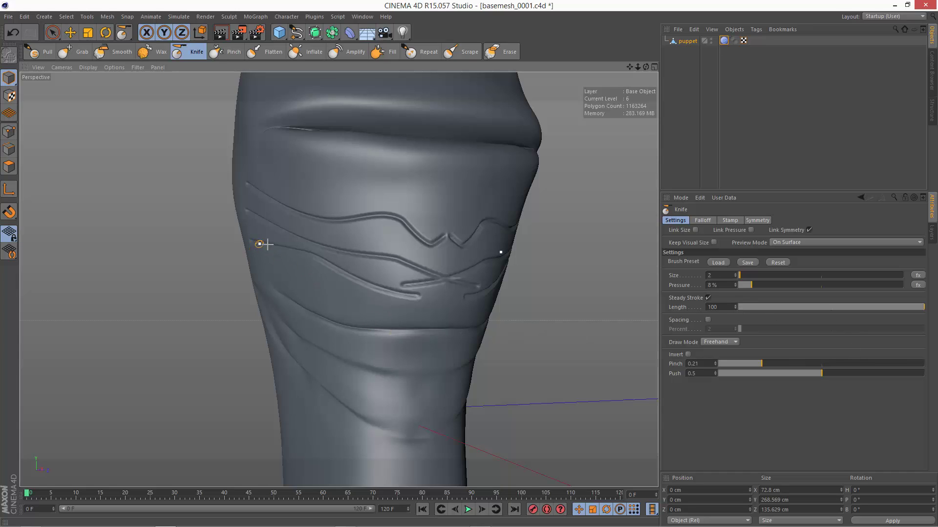
{"action": "mouse_move", "coordinate": [259, 244]}
{"action": "left_mouse_down"}
{"action": "mouse_move", "coordinate": [320, 256]}
{"action": "mouse_move", "coordinate": [373, 290]}
{"action": "mouse_move", "coordinate": [435, 301]}
{"action": "mouse_move", "coordinate": [423, 301]}
{"action": "left_mouse_up"}
- Undo all the steady Knife test lines on the lower jaw
{"action": "key", "text": "ctrl+z"}
{"action": "key", "text": "ctrl+z"}
{"action": "key", "text": "ctrl+z"}
{"action": "key", "text": "ctrl+z"}
{"action": "key", "text": "ctrl+z"}
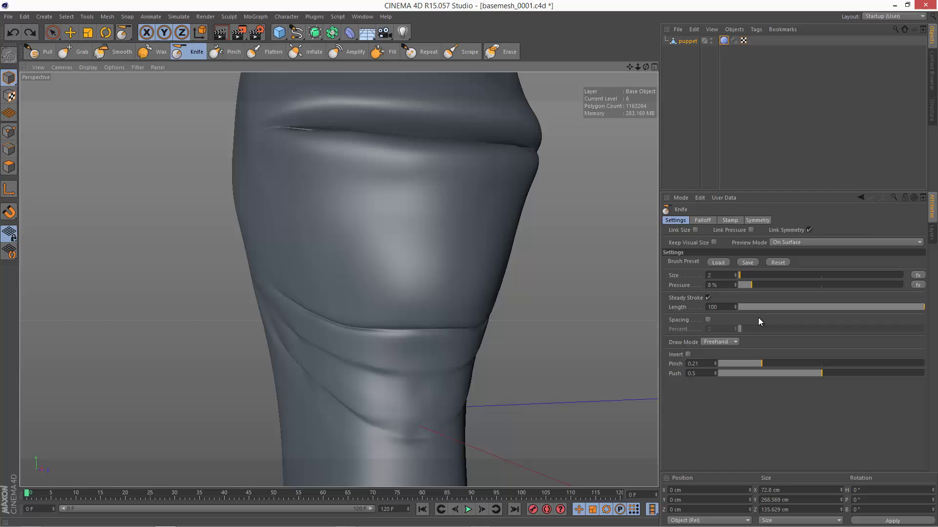
- Test a wavy Knife line across the lower jaw with Steady Stroke length 7, undo it and disable Steady Stroke
{"action": "left_click", "coordinate": [752, 307]}
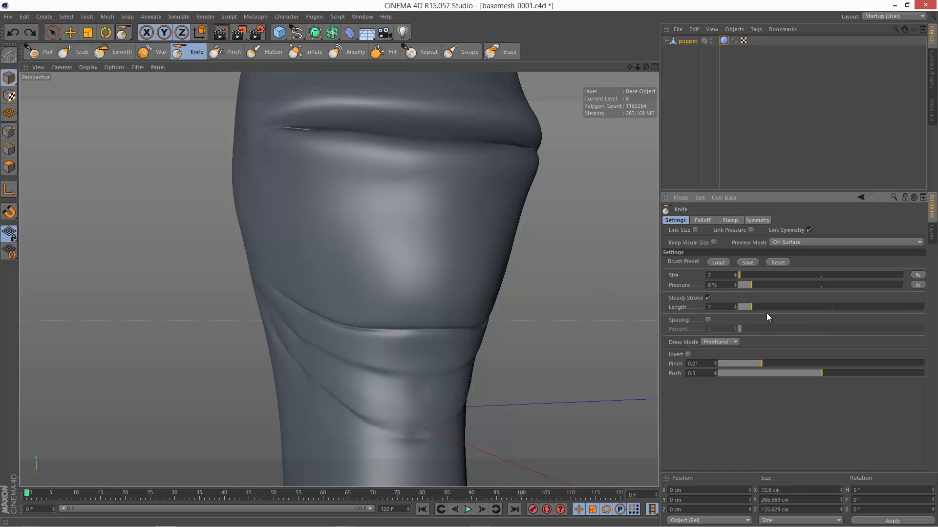
{"action": "left_click_drag", "start_coordinate": [253, 207], "coordinate": [308, 221]}
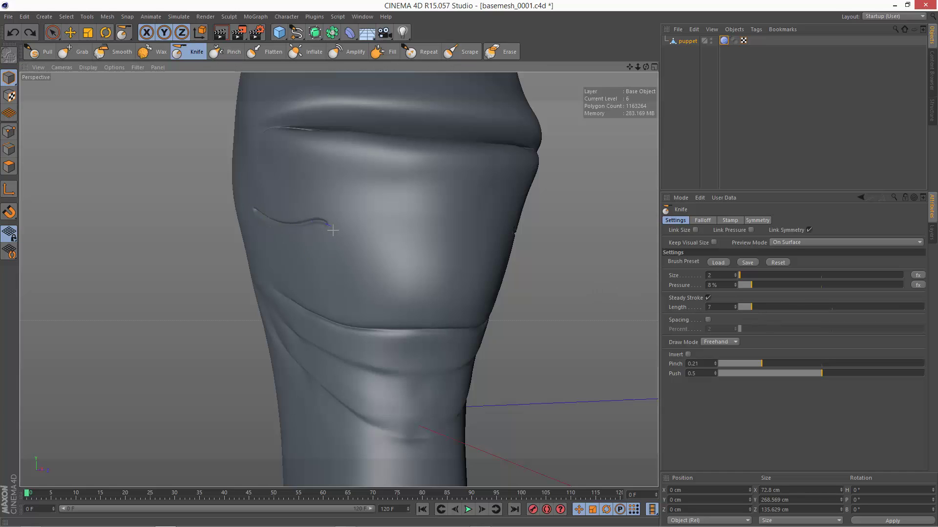
{"action": "mouse_move", "coordinate": [376, 234]}
{"action": "left_mouse_down"}
{"action": "mouse_move", "coordinate": [389, 259]}
{"action": "mouse_move", "coordinate": [410, 252]}
{"action": "mouse_move", "coordinate": [472, 307]}
{"action": "left_mouse_up"}
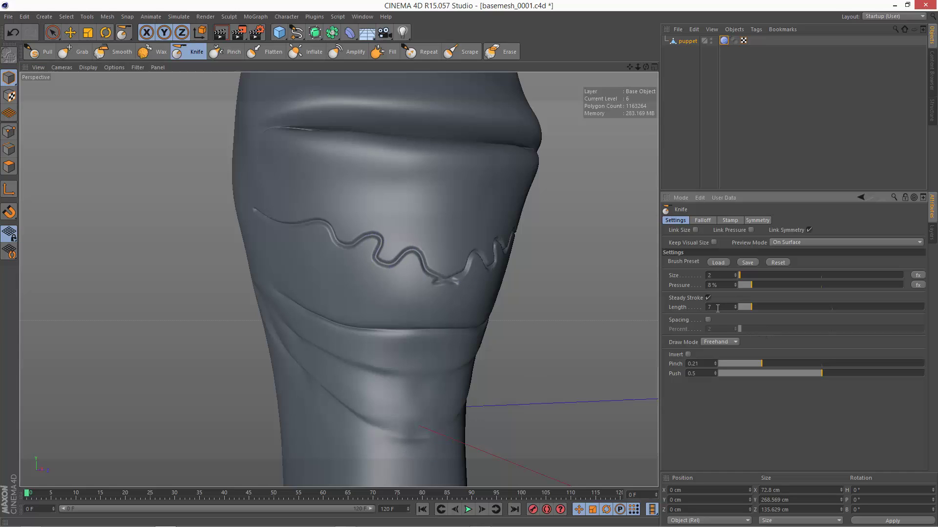
{"action": "key", "text": "ctrl+z"}
{"action": "left_click", "coordinate": [708, 298]}
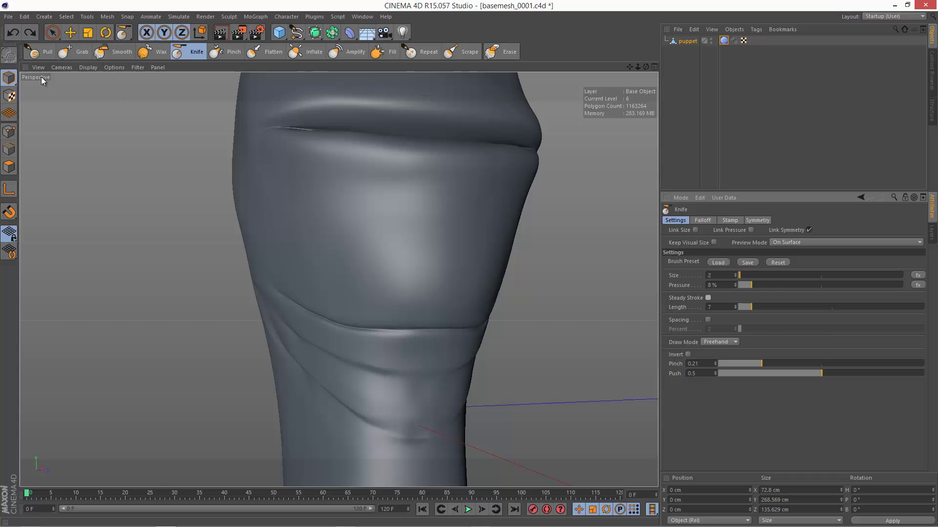
- Review the settings of the sculpting brushes one after another from Pull to Erase, returning to the Grab brush
{"action": "left_click", "coordinate": [43, 52]}
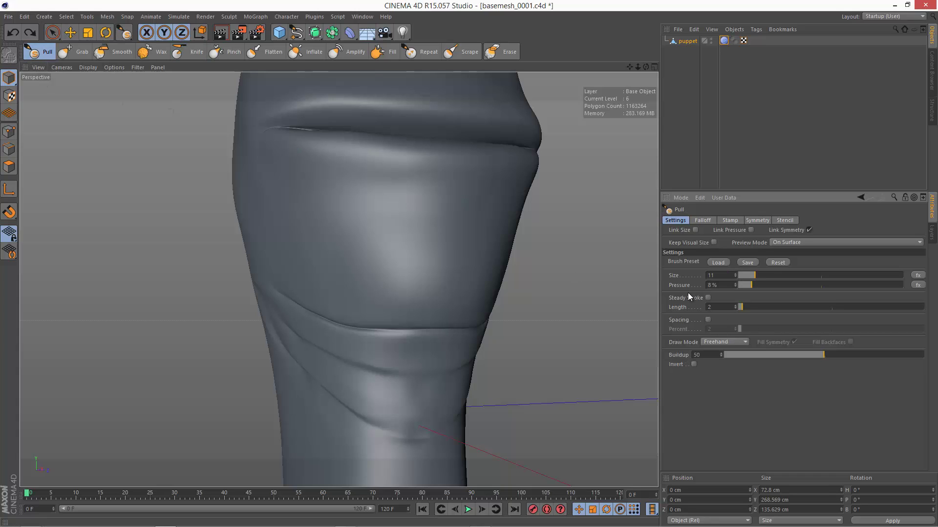
{"action": "left_click", "coordinate": [74, 51]}
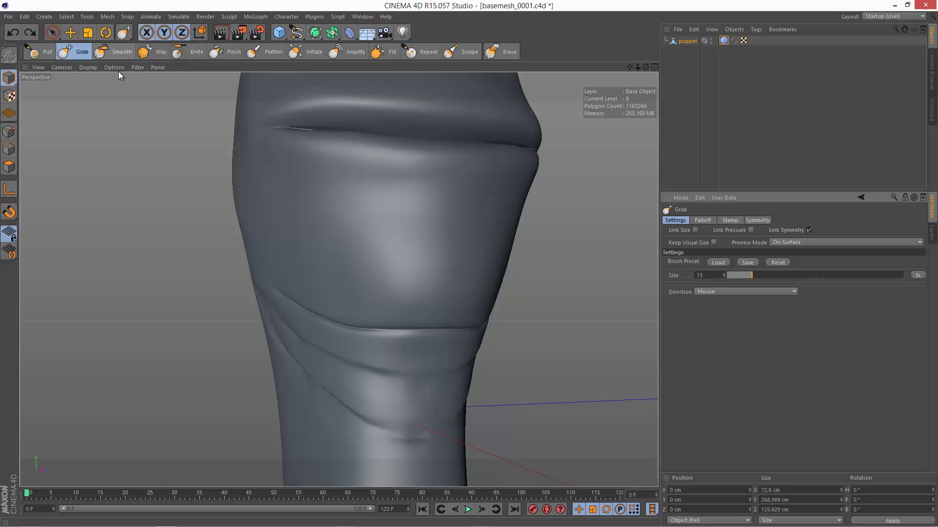
{"action": "left_click", "coordinate": [130, 55]}
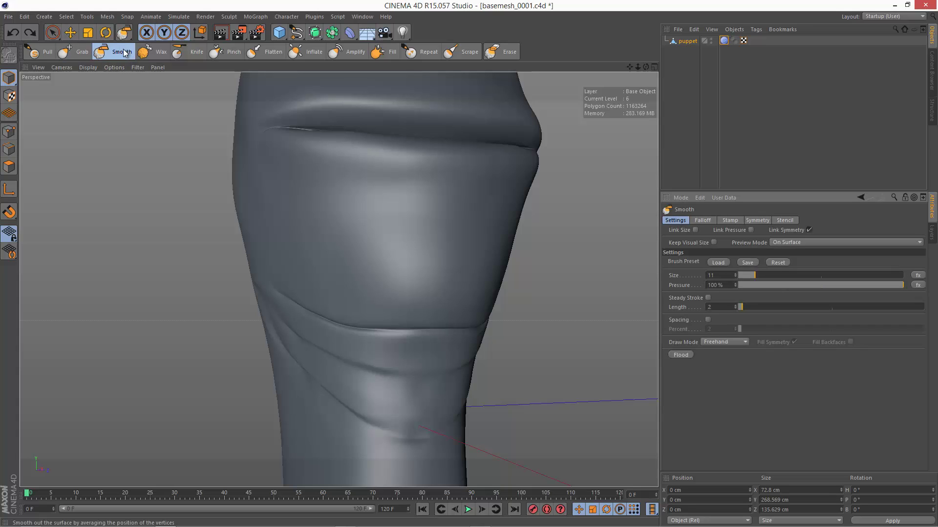
{"action": "left_click", "coordinate": [156, 53]}
{"action": "left_click", "coordinate": [180, 50]}
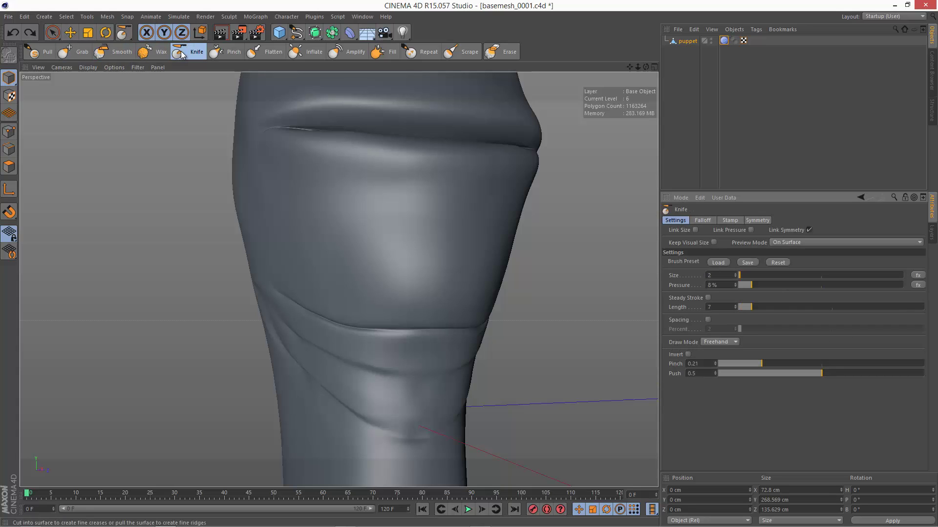
{"action": "left_click", "coordinate": [223, 52]}
{"action": "left_click", "coordinate": [257, 52]}
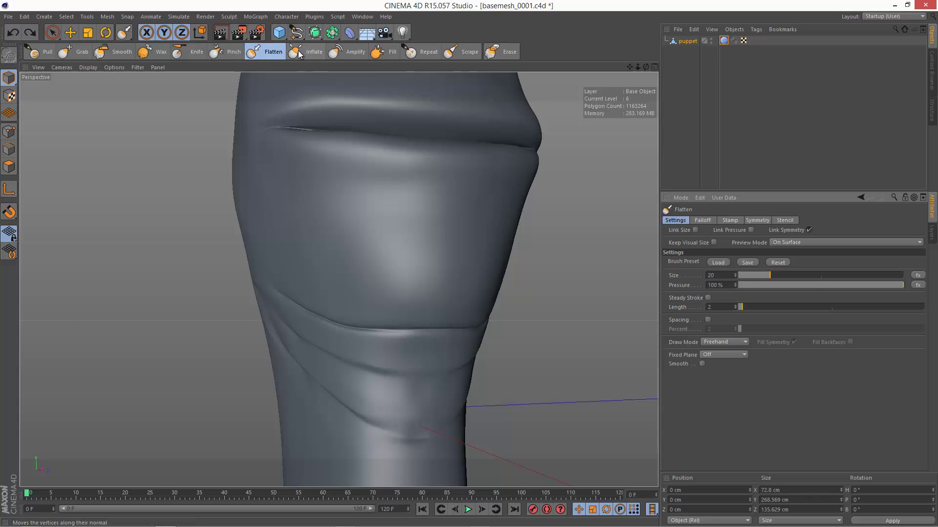
{"action": "left_click", "coordinate": [301, 52]}
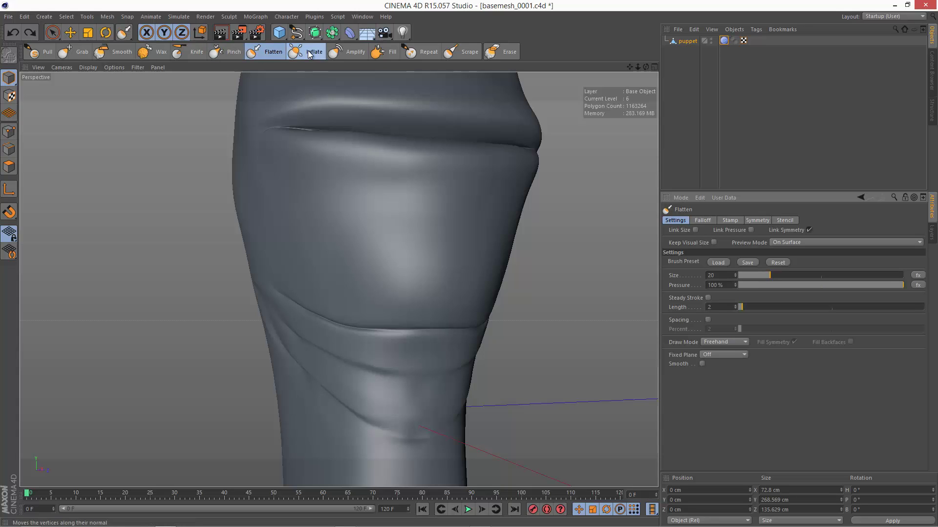
{"action": "left_click", "coordinate": [342, 55]}
{"action": "left_click", "coordinate": [386, 58]}
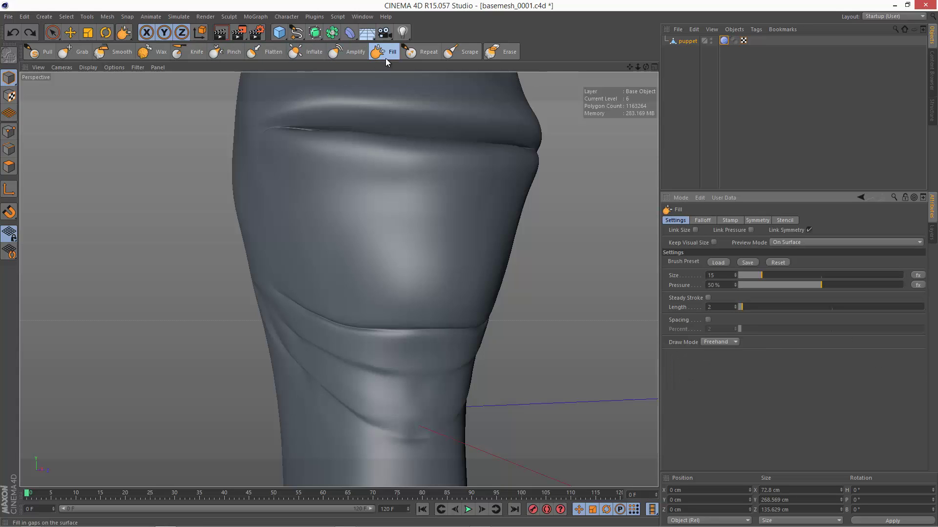
{"action": "left_click", "coordinate": [417, 54]}
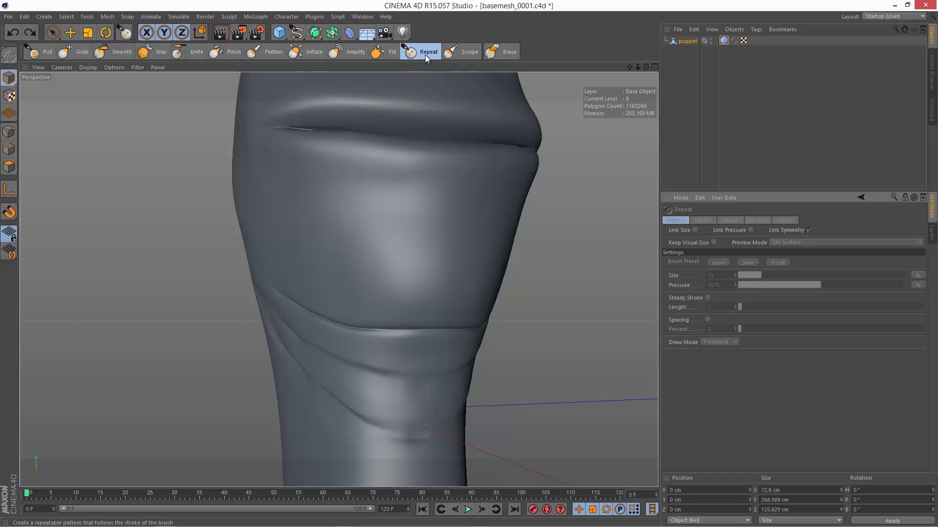
{"action": "left_click", "coordinate": [461, 55]}
{"action": "left_click", "coordinate": [494, 54]}
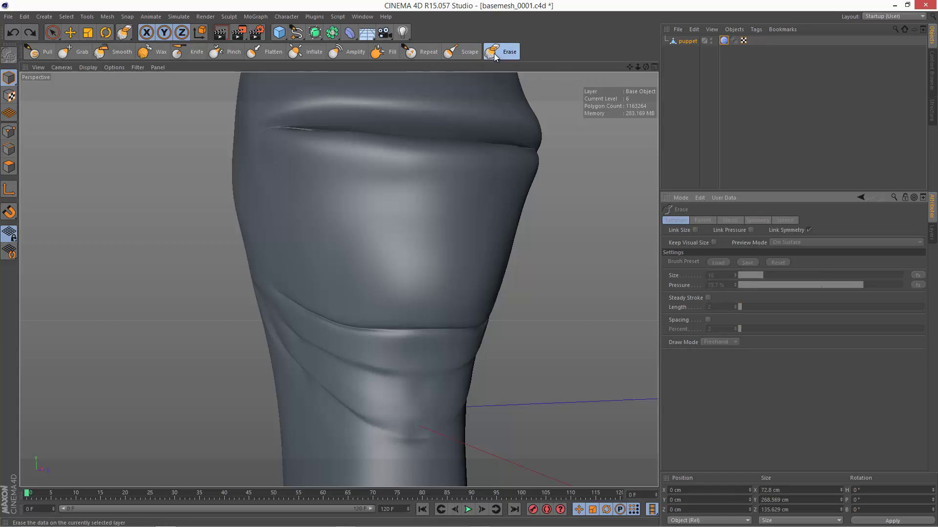
{"action": "left_click", "coordinate": [70, 57]}
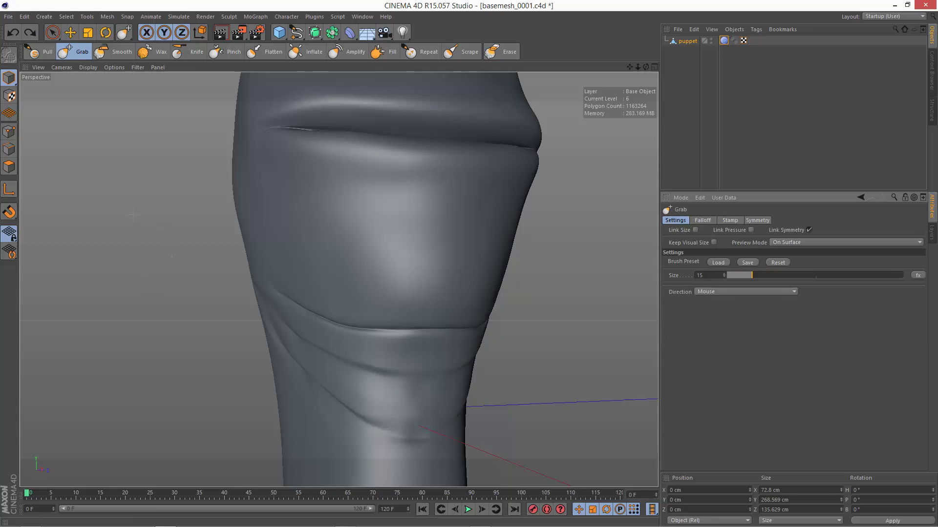